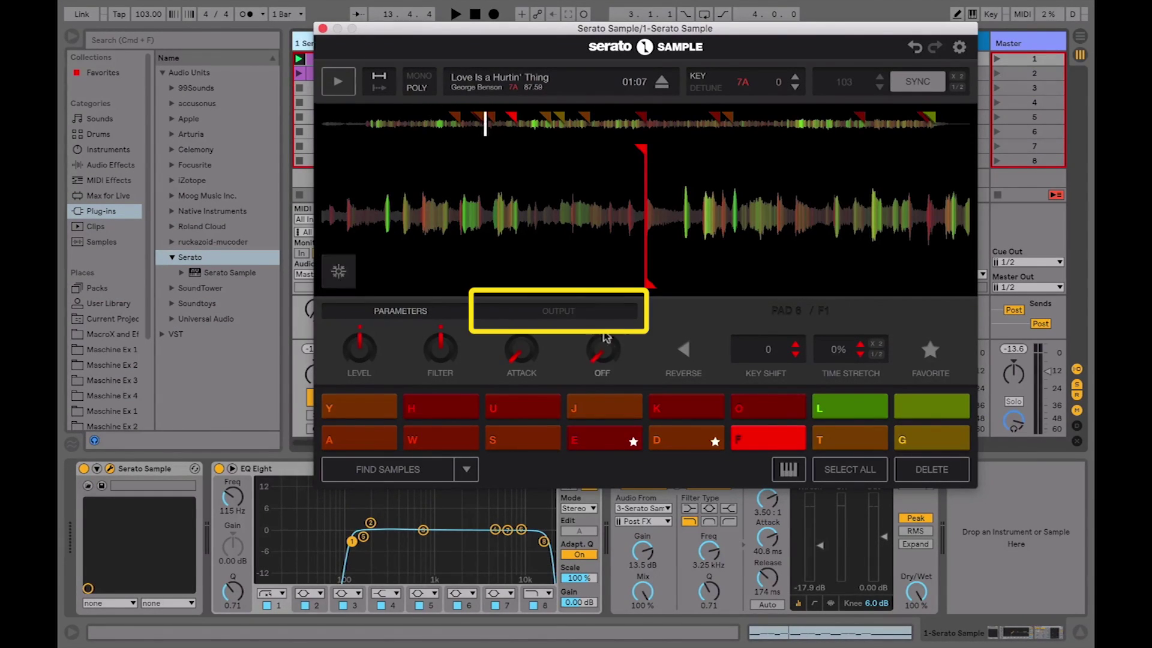
Show Serato Sample's OUTPUT settings in Ableton Live to reveal each pad's Destination
click(559, 312)
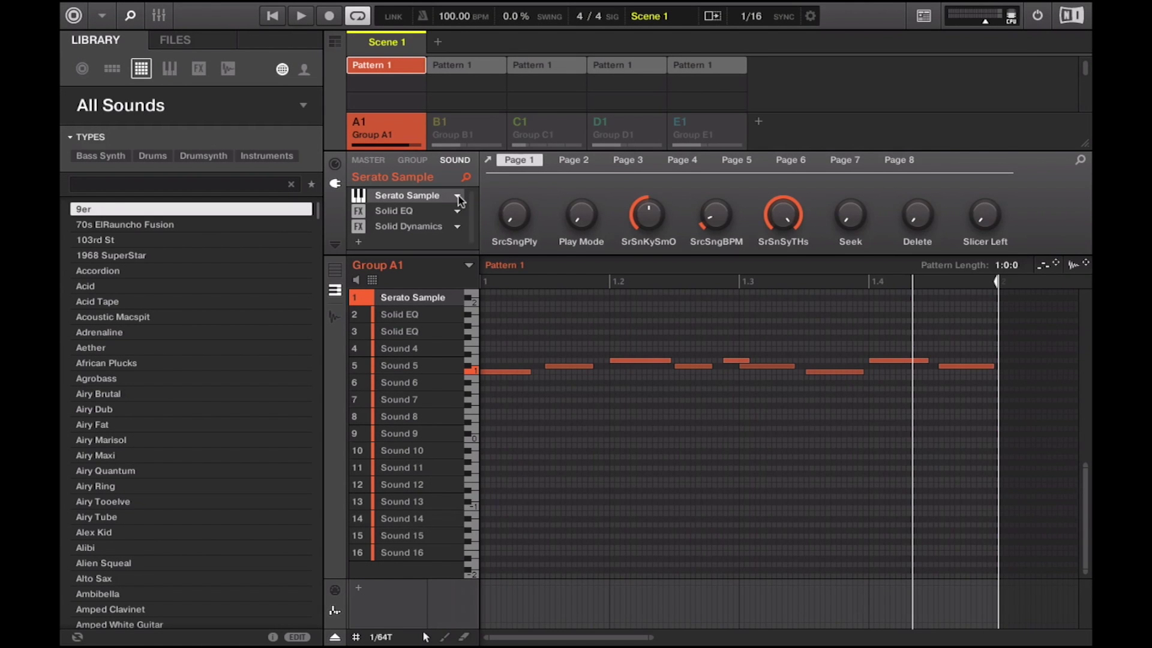
Open the Serato Sample plugin window on Group A1's first sound, keeping Serato Sample loaded
click(458, 198)
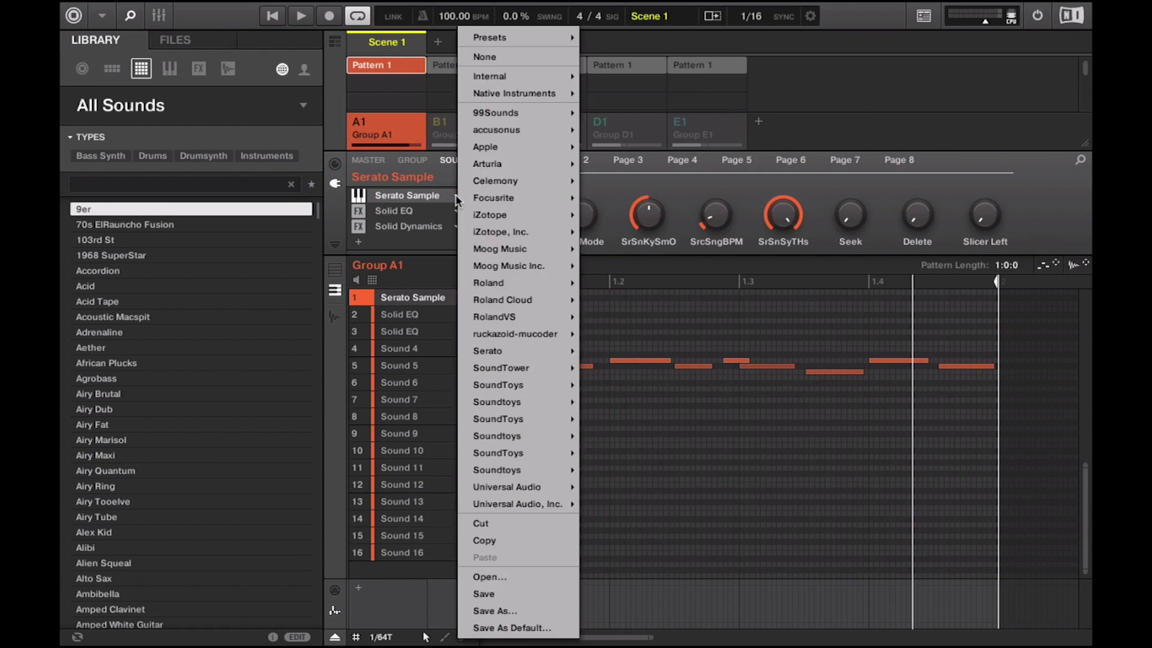
mouse_move(489, 352)
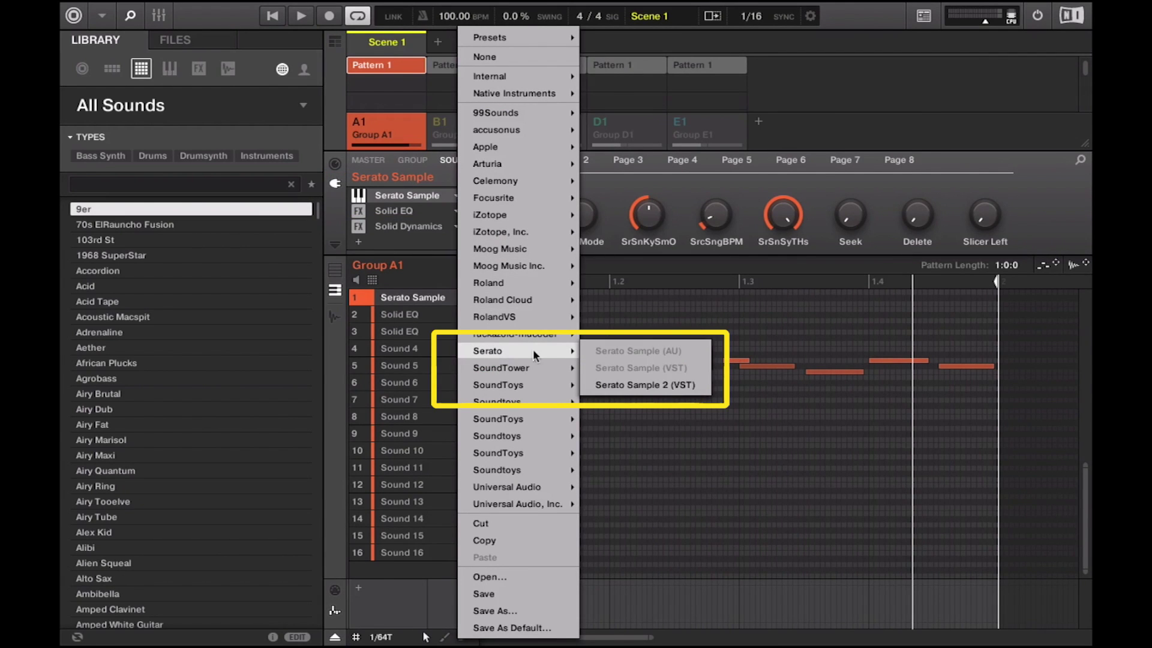
click(612, 196)
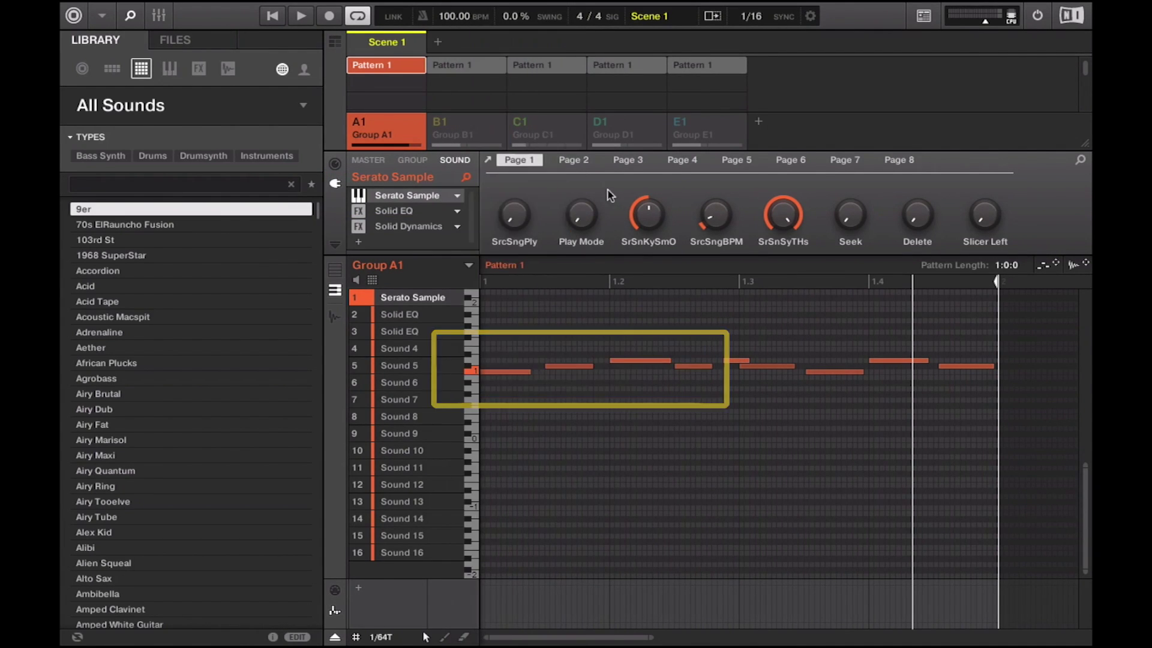
click(407, 197)
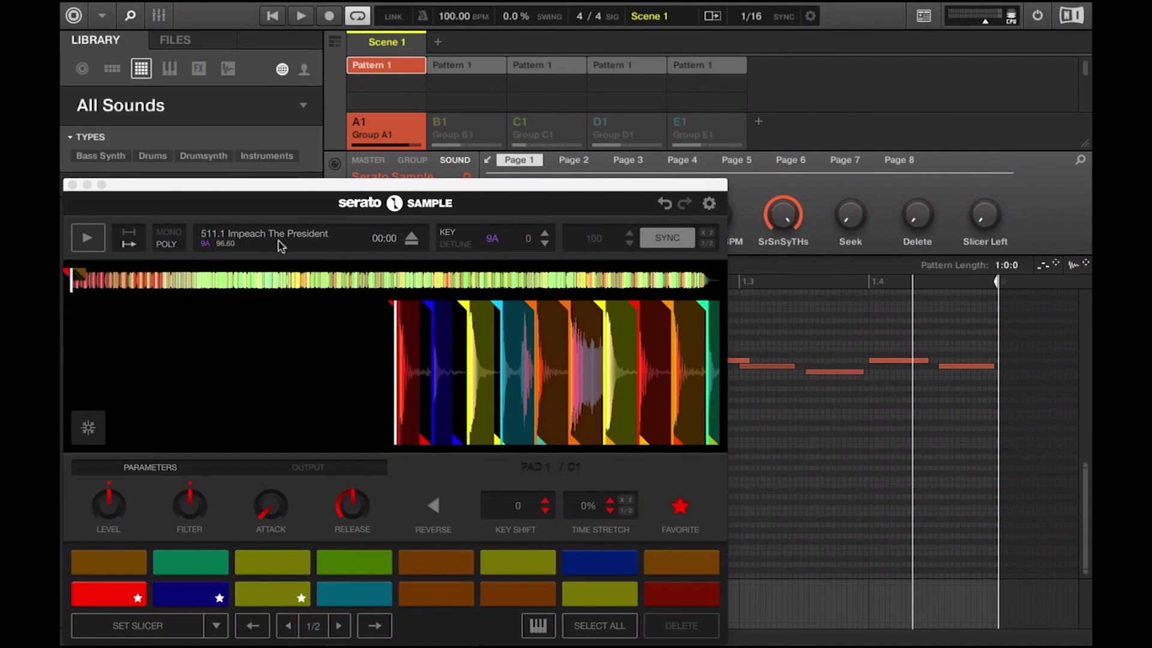
Keep SET SLICER pad mode and audition the Impeach The President slices on pads 2 and 3
mouse_move(400, 397)
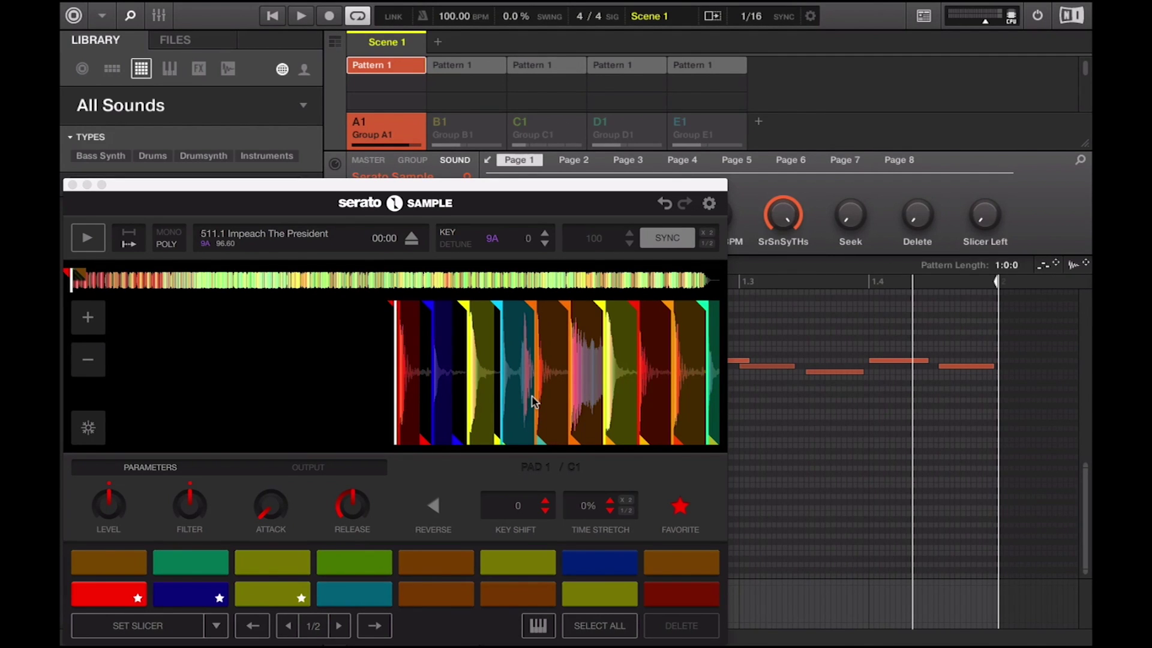
click(215, 625)
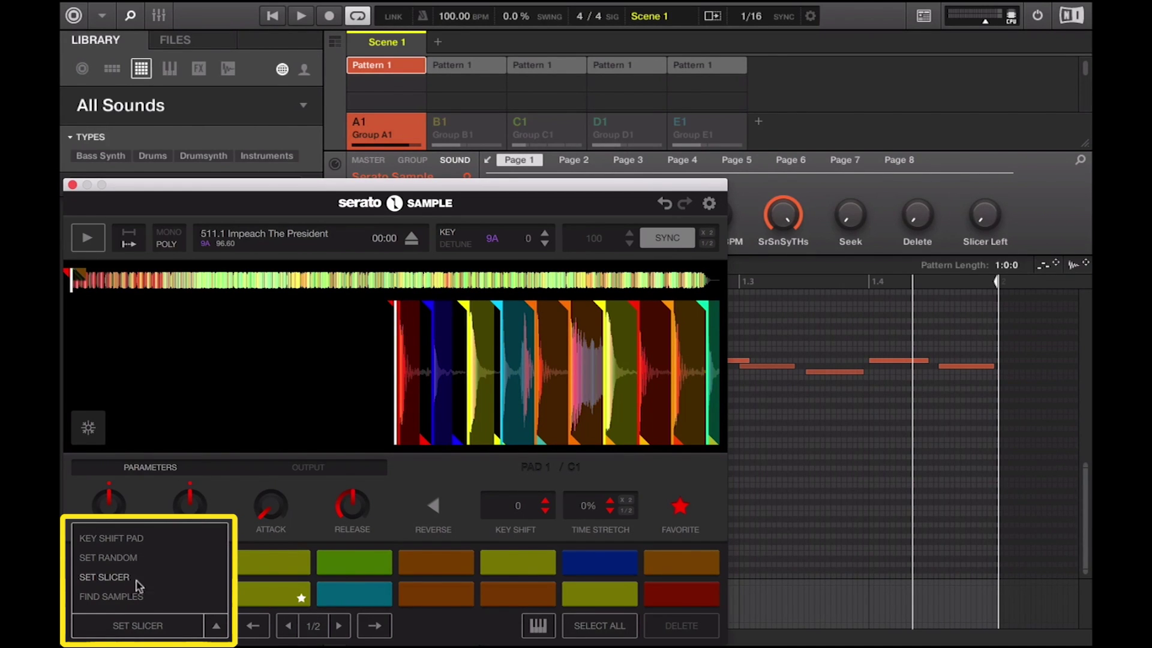
click(415, 621)
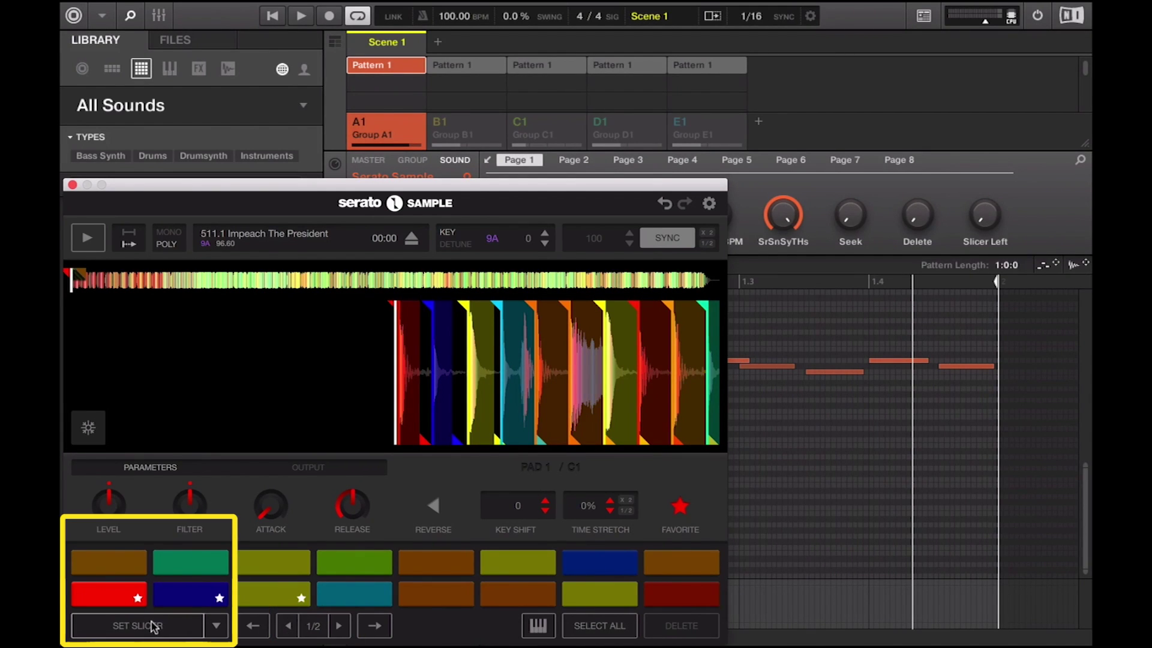
mouse_move(409, 379)
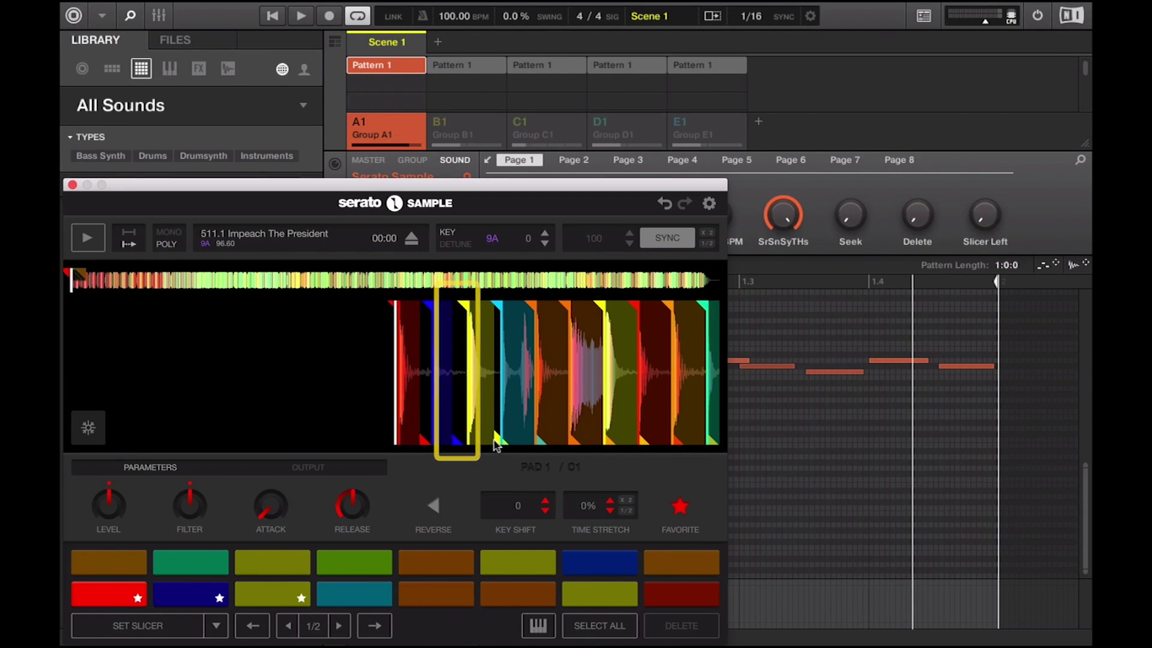
click(190, 598)
click(276, 591)
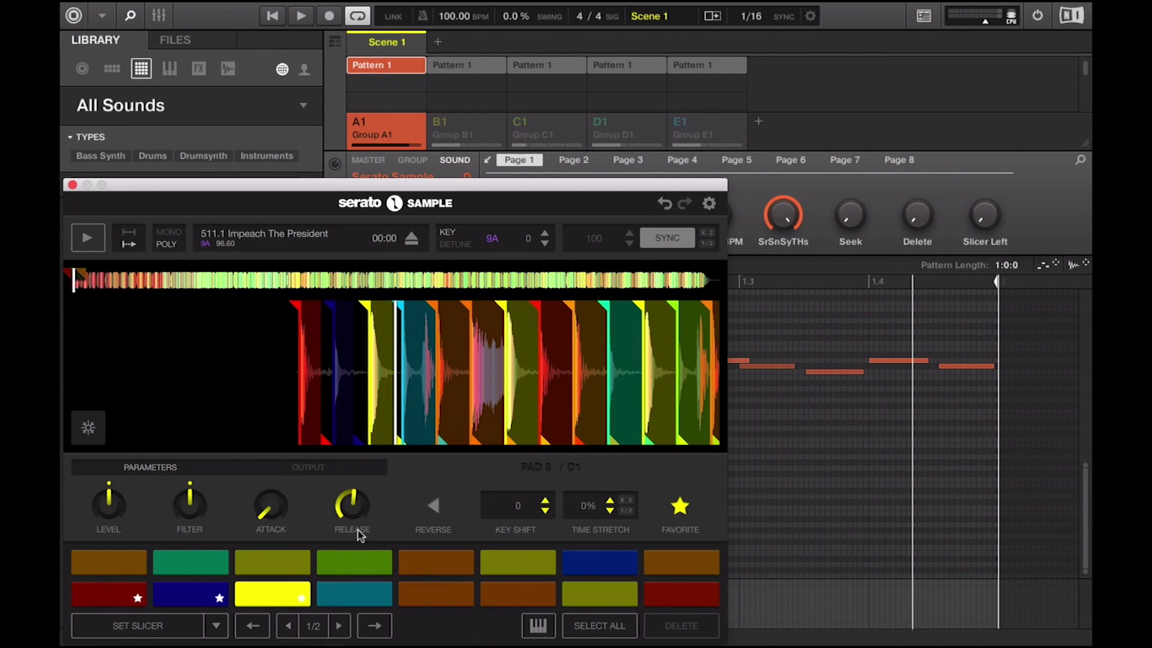
Show the output routing view and check the destinations of pads 1 through 3
click(297, 471)
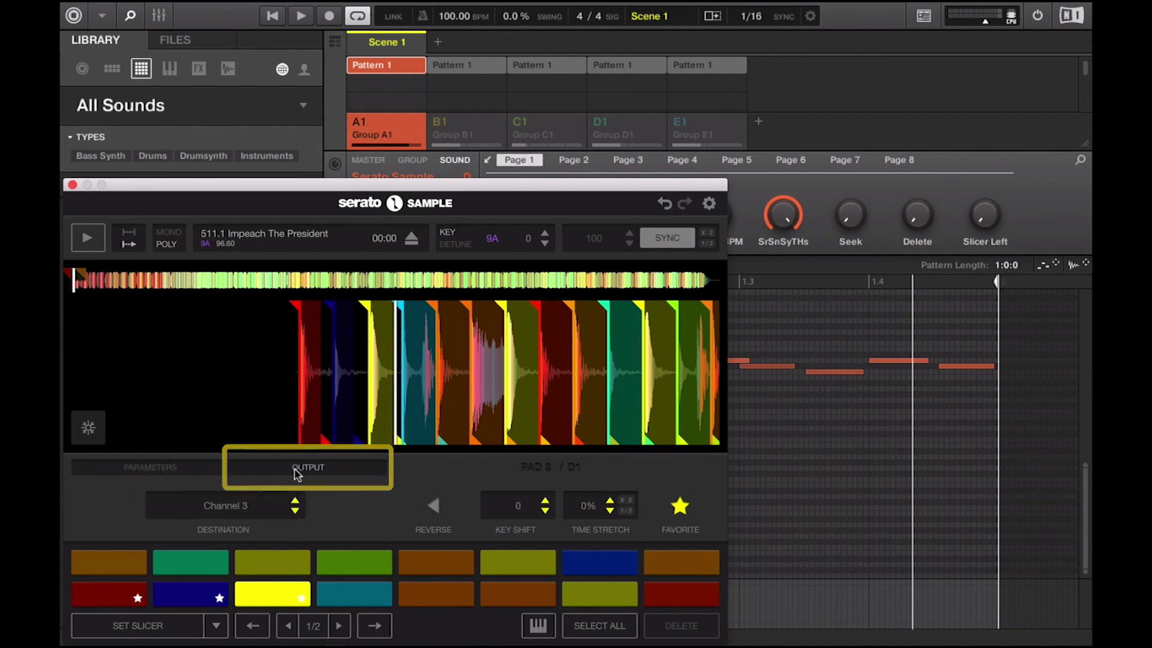
click(113, 595)
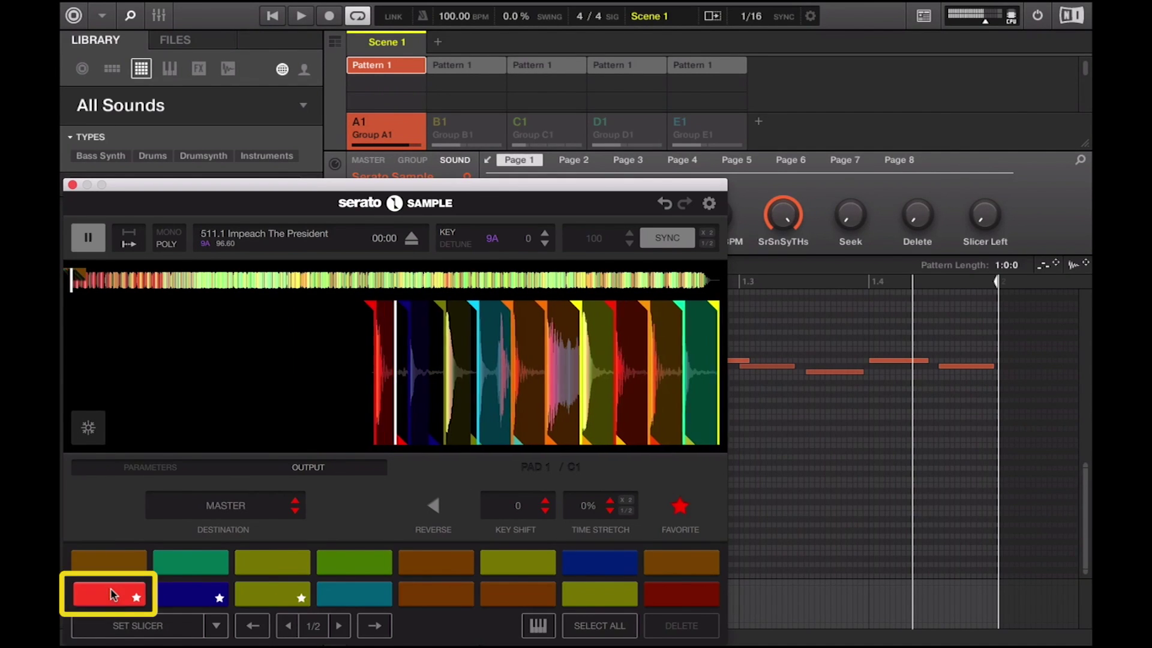
click(186, 595)
click(255, 602)
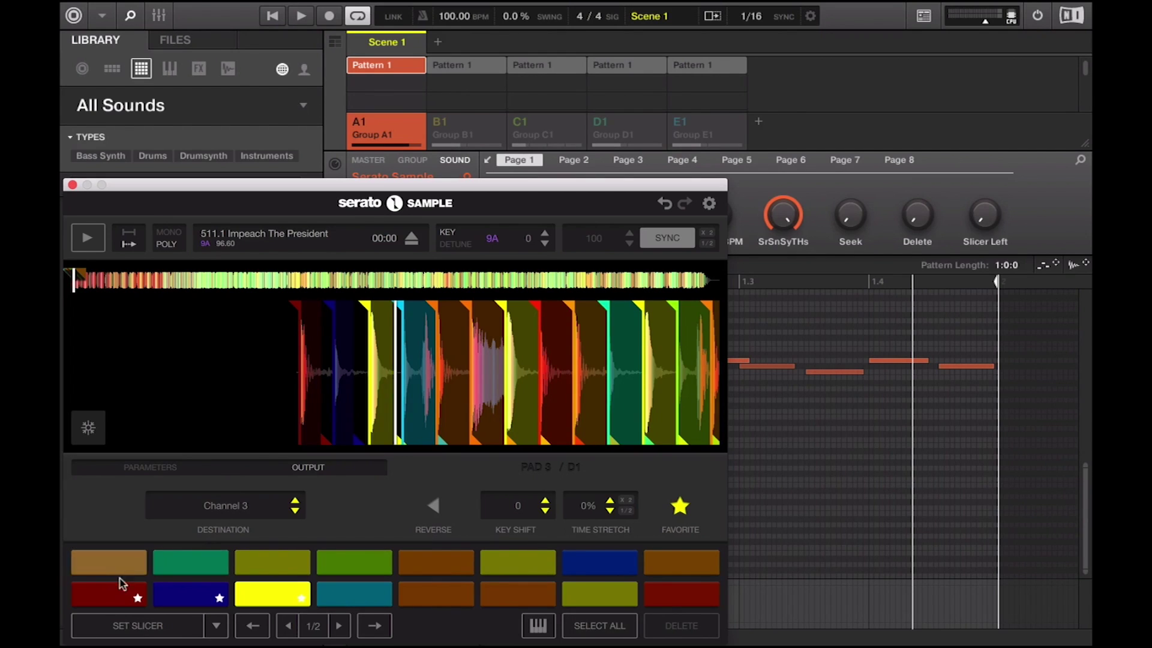
Step through pads 1–5: pad 1 to MASTER, pads 2–5 to Channels 2–5
click(141, 584)
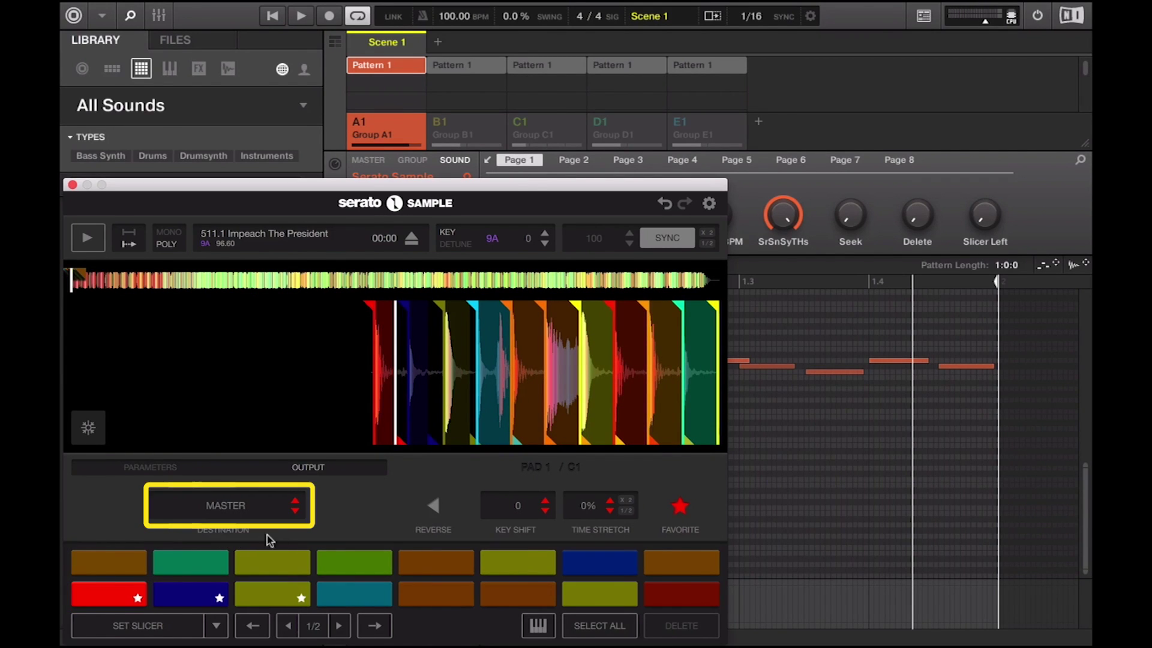
click(190, 593)
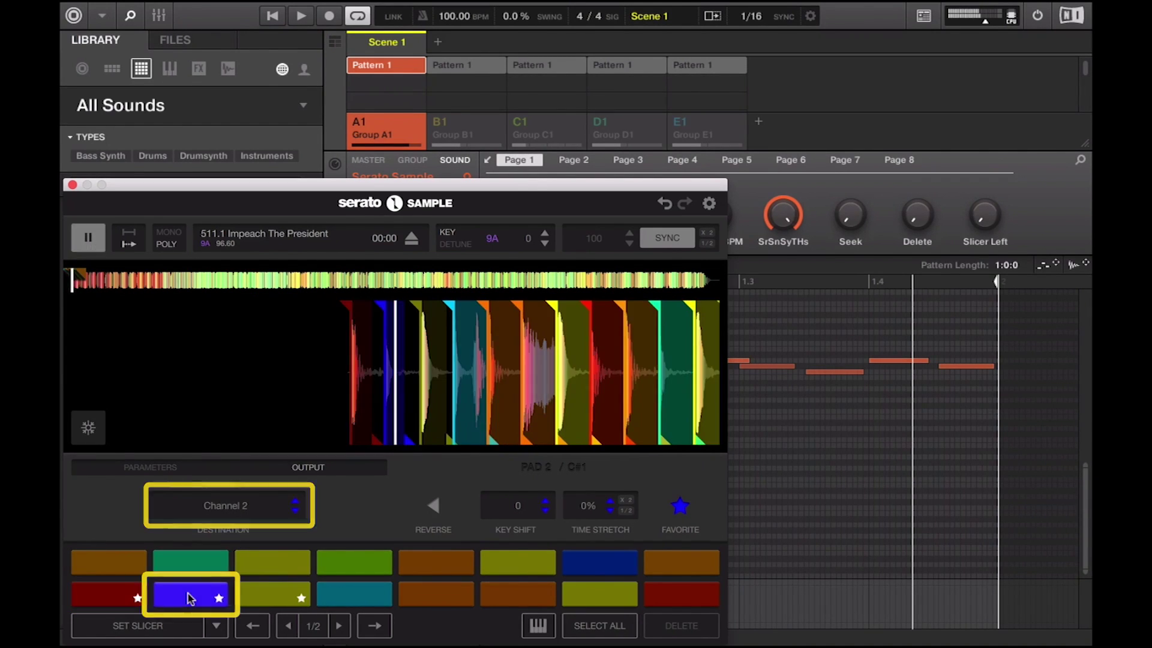
click(270, 603)
click(354, 595)
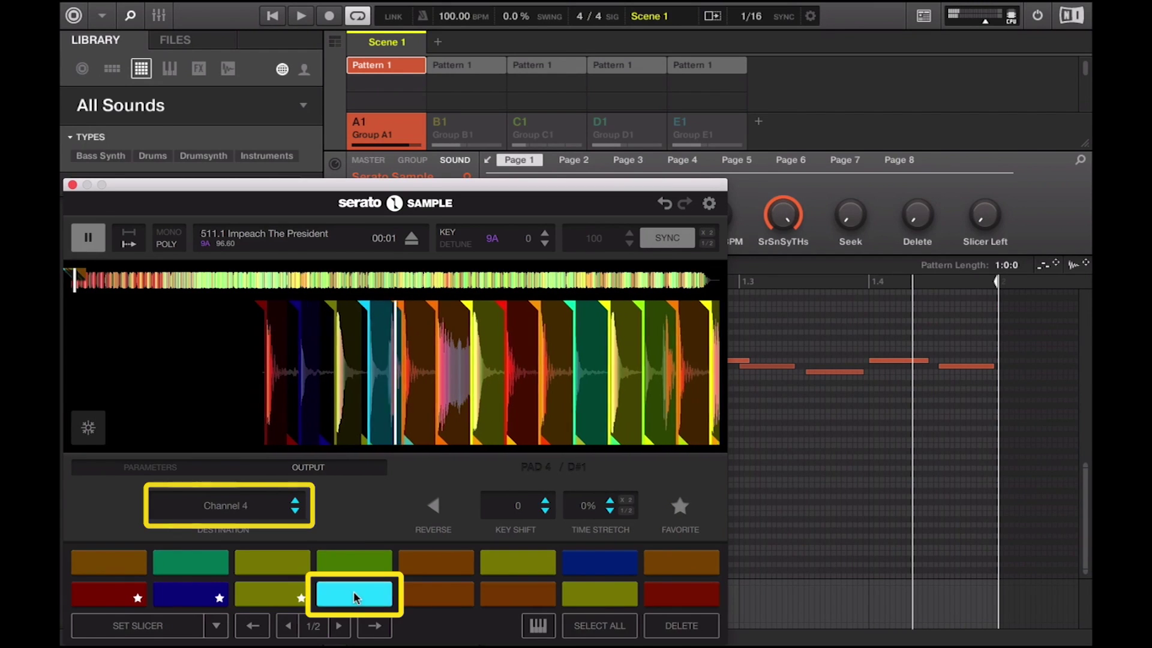
click(436, 591)
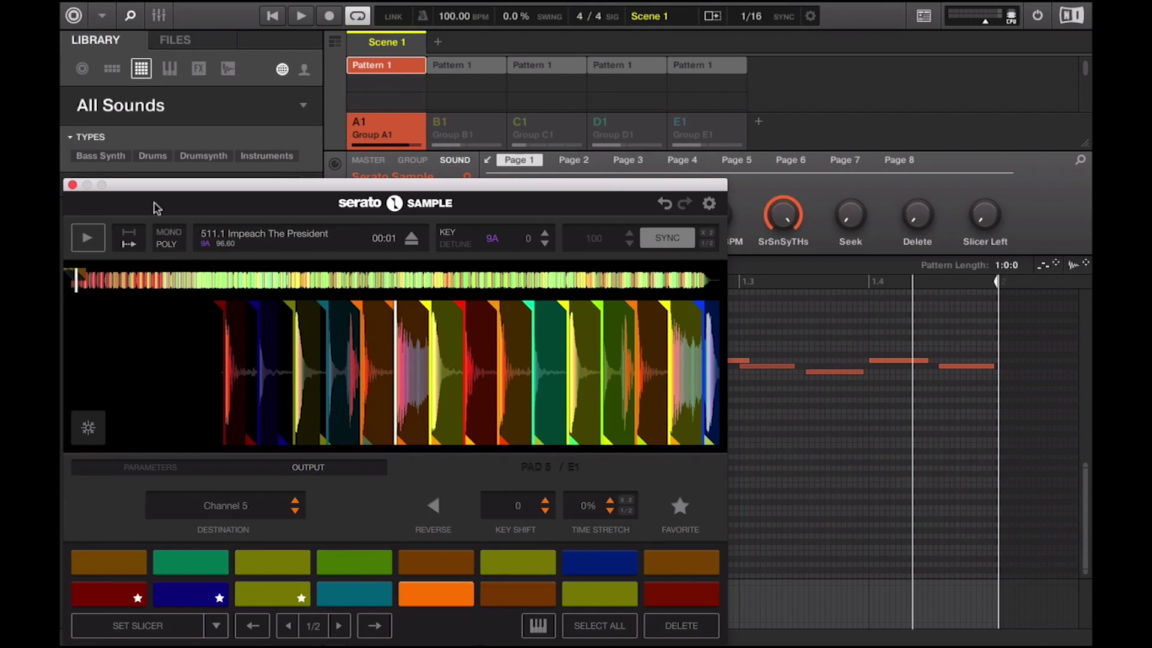
Close Serato Sample and check the first Solid EQ sound's Audio Source on the Input page
click(72, 184)
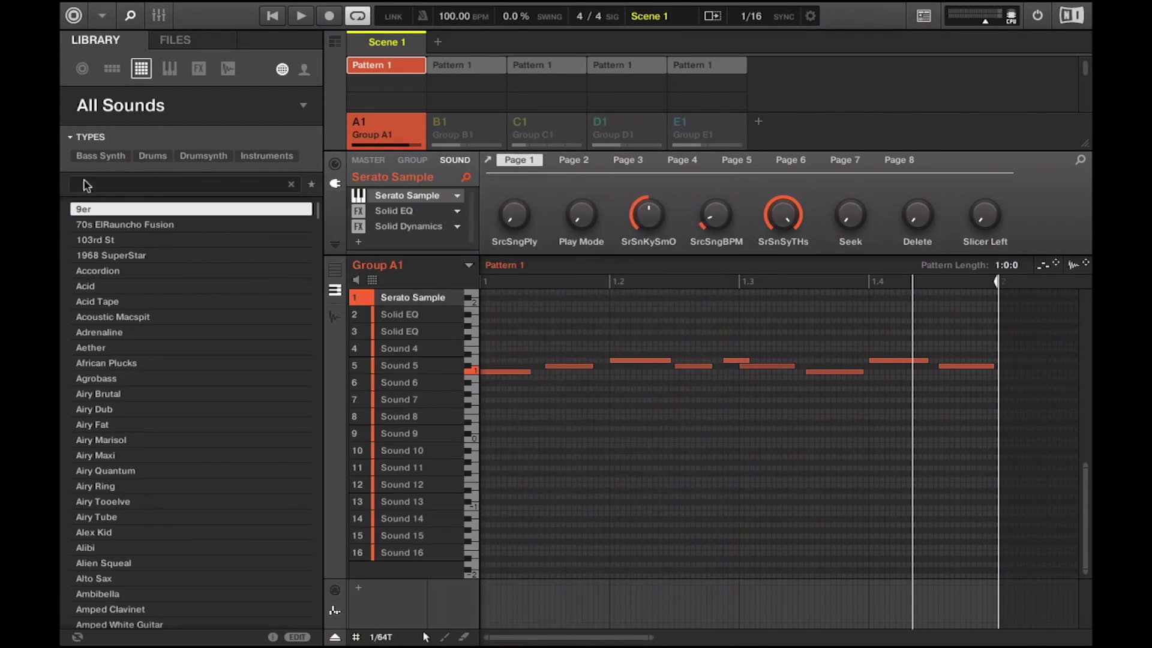
click(333, 164)
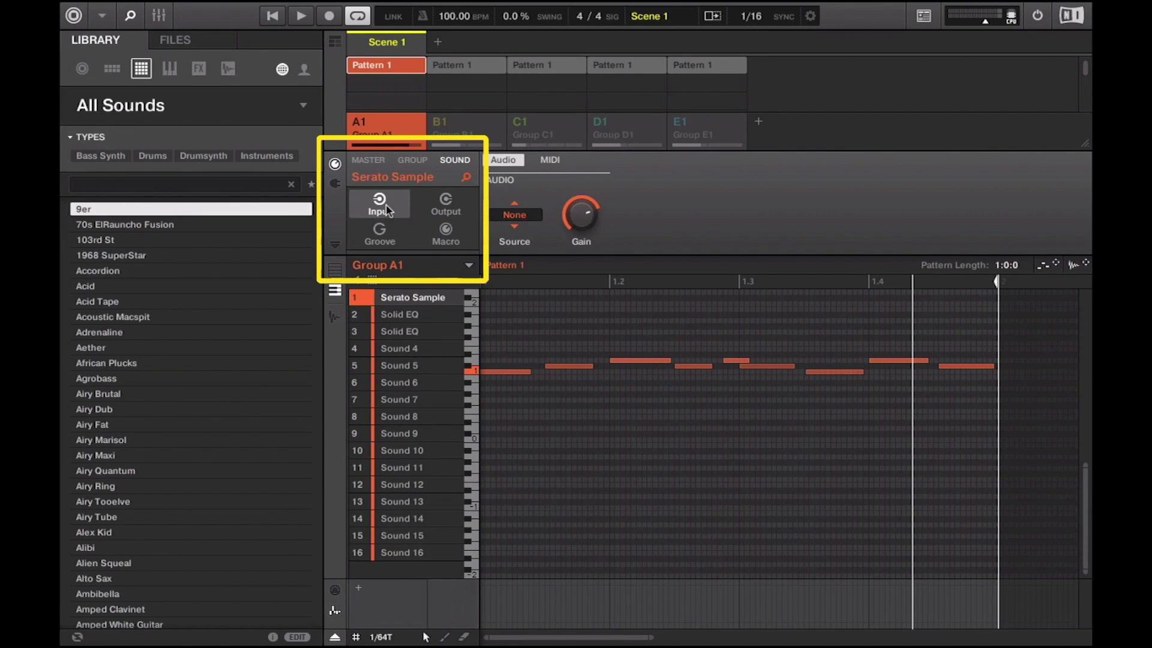
click(396, 315)
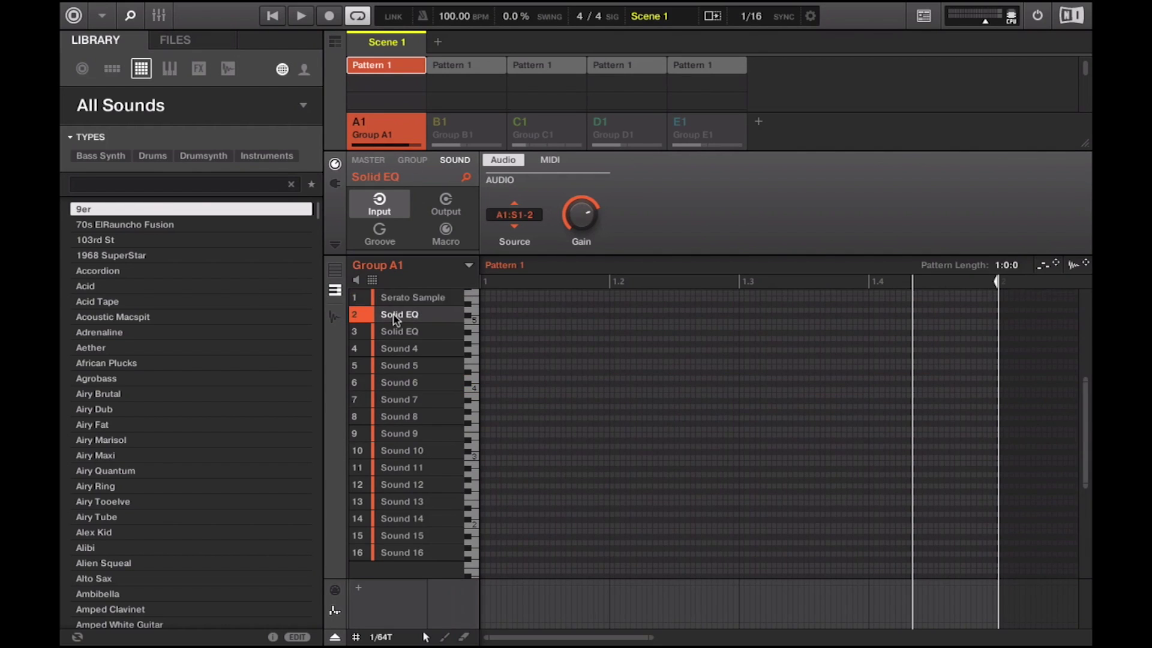
click(529, 221)
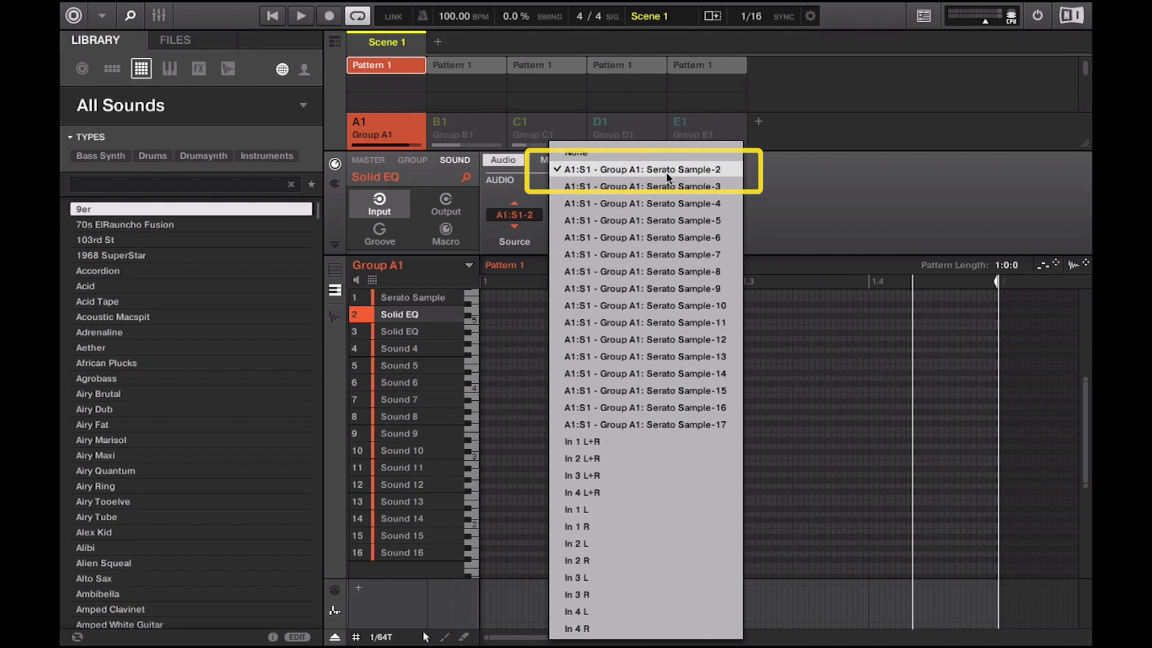
click(418, 333)
Confirm the second Solid EQ sound's input source is Serato Sample-3
click(406, 334)
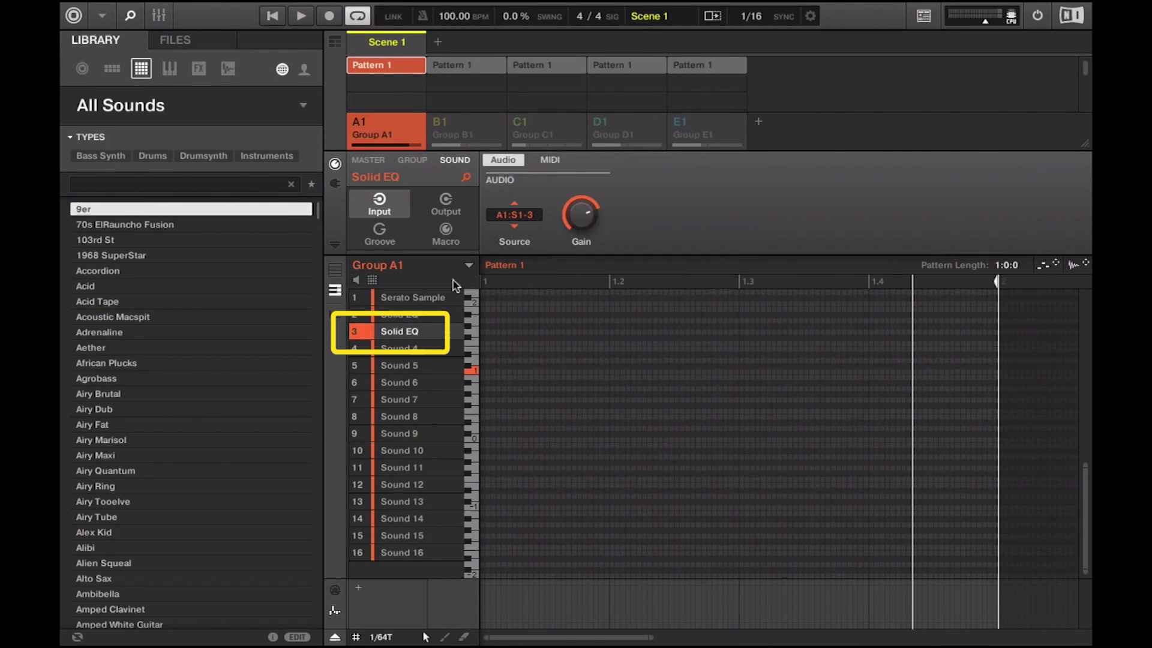
click(530, 219)
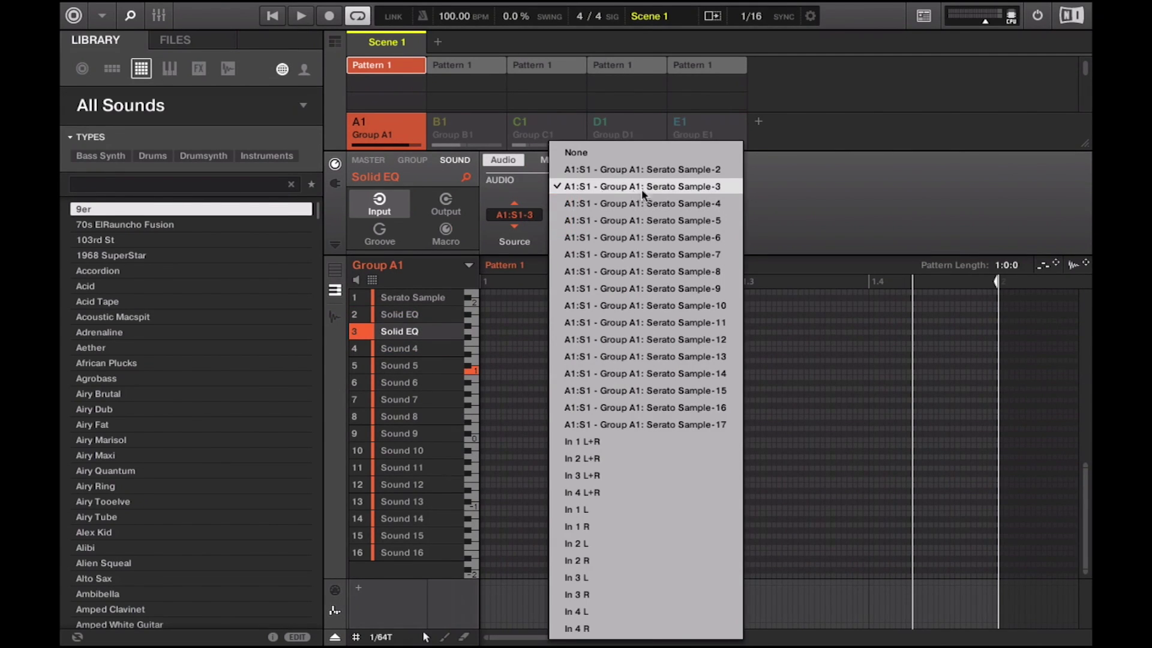
click(411, 334)
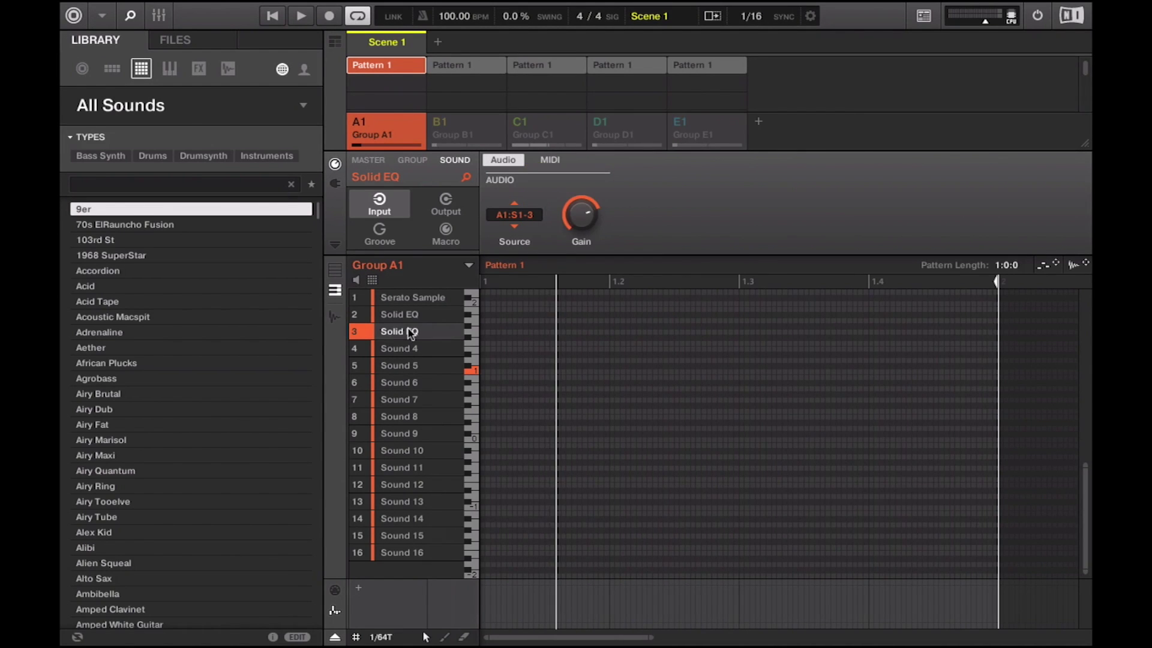
Go back to the Serato Sample sound and play the Group A1 pattern from the start
click(530, 219)
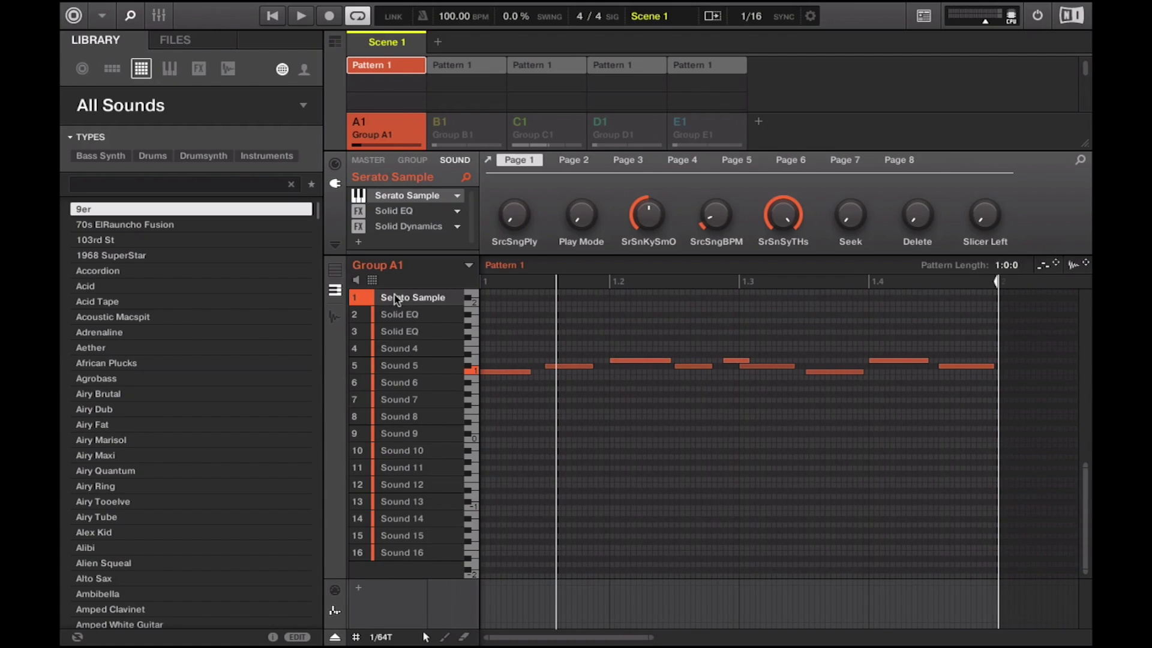
key(space)
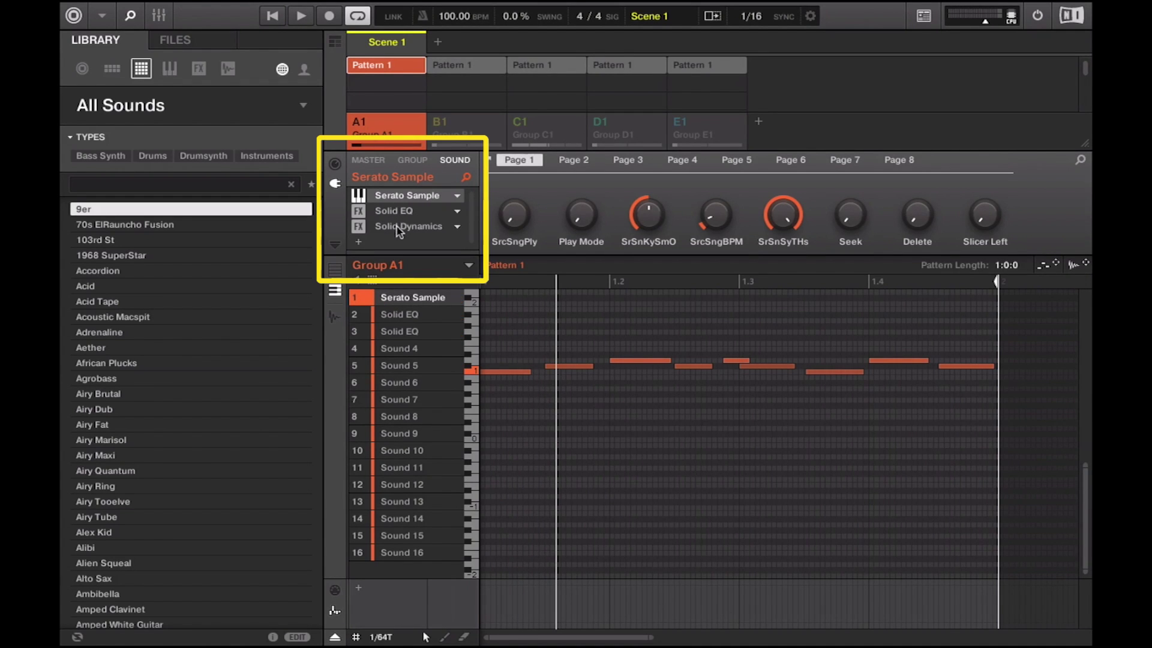
Select Group A1's sound 2 to show its Solid EQ, Solid Dynamics and Replika XT chain
click(400, 315)
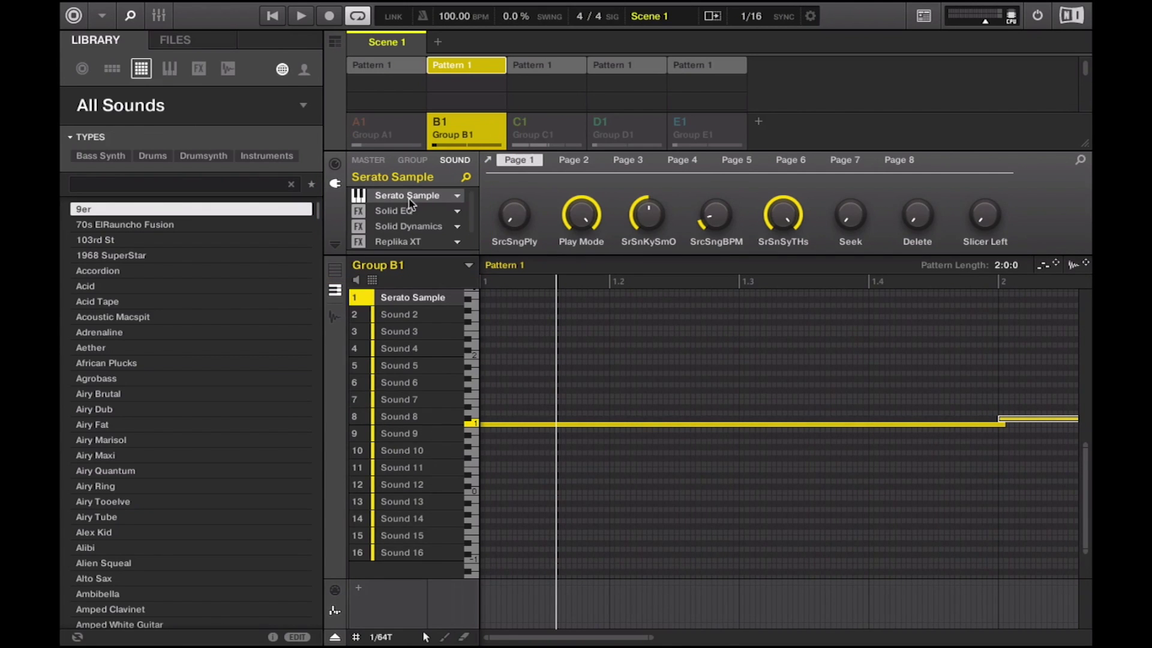
Open Group B1's Serato Sample, play Tribute cues 1 and 2, then stop playback
click(409, 203)
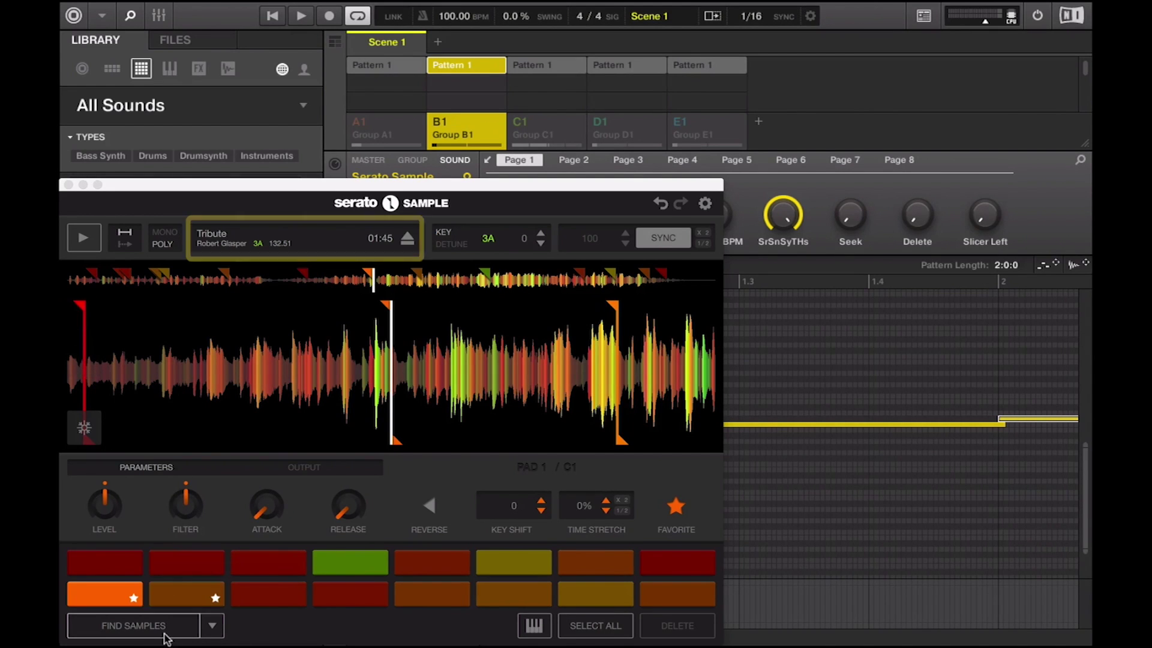
key(space)
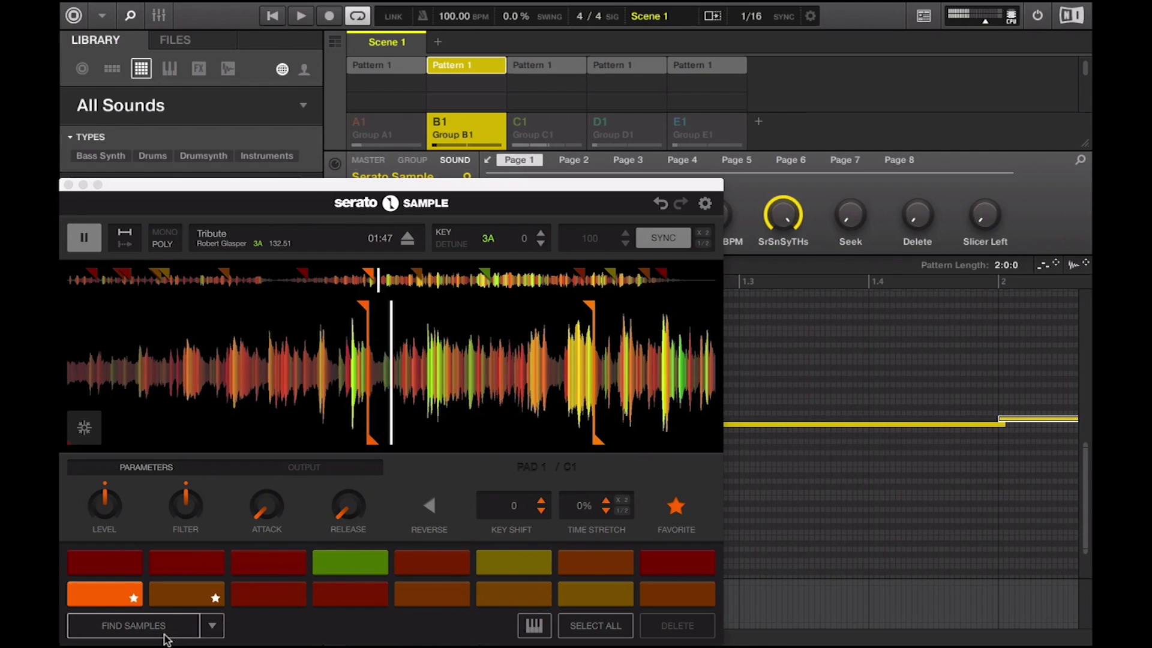
key(2)
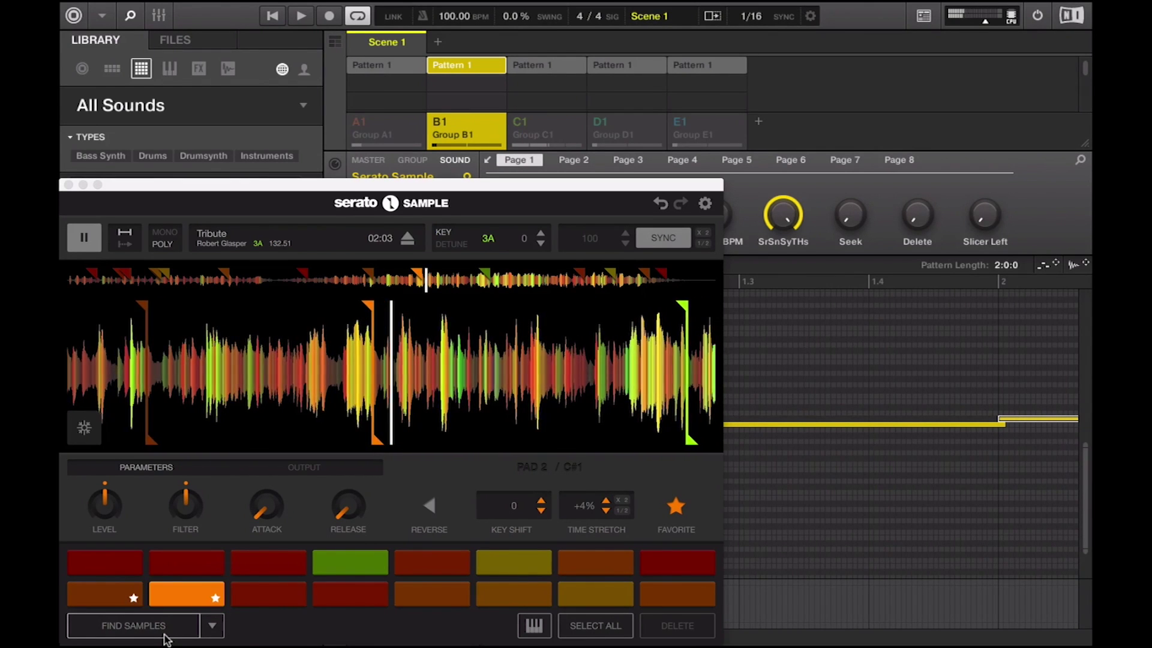
key(space)
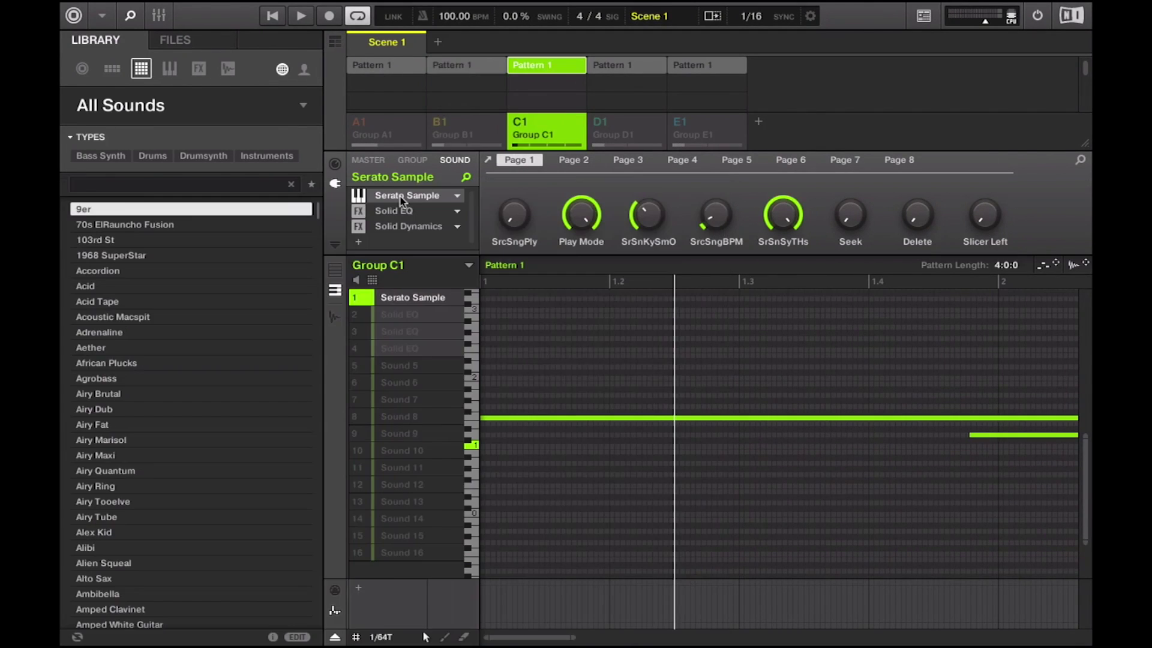
Open Group C1's Serato Sample, show pad 6's vocal cue routed to Channel 4, then close it
click(401, 198)
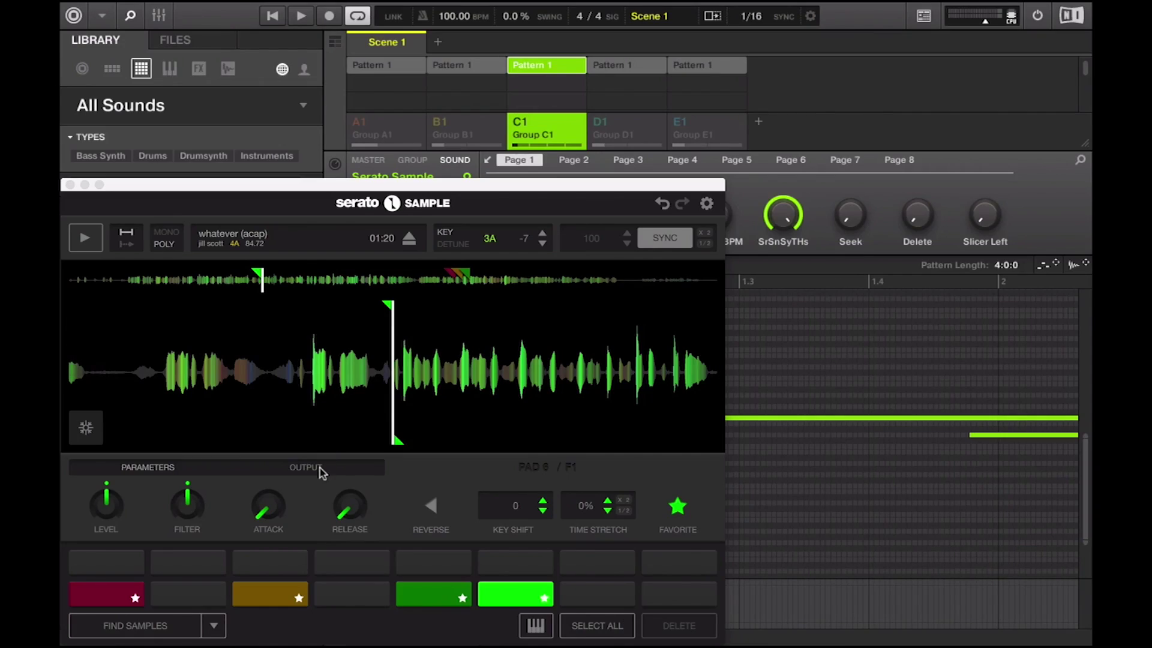
click(319, 468)
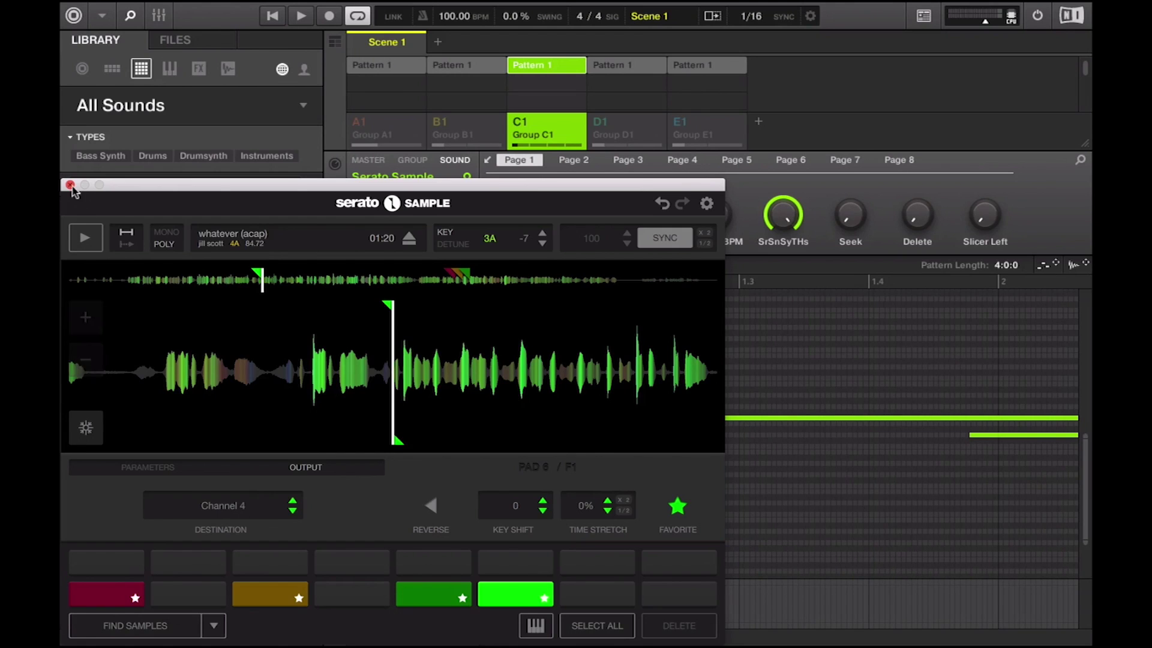
click(70, 185)
Show the Input page and verify Group C1's sound 2 takes audio from C1:S1-2
click(336, 162)
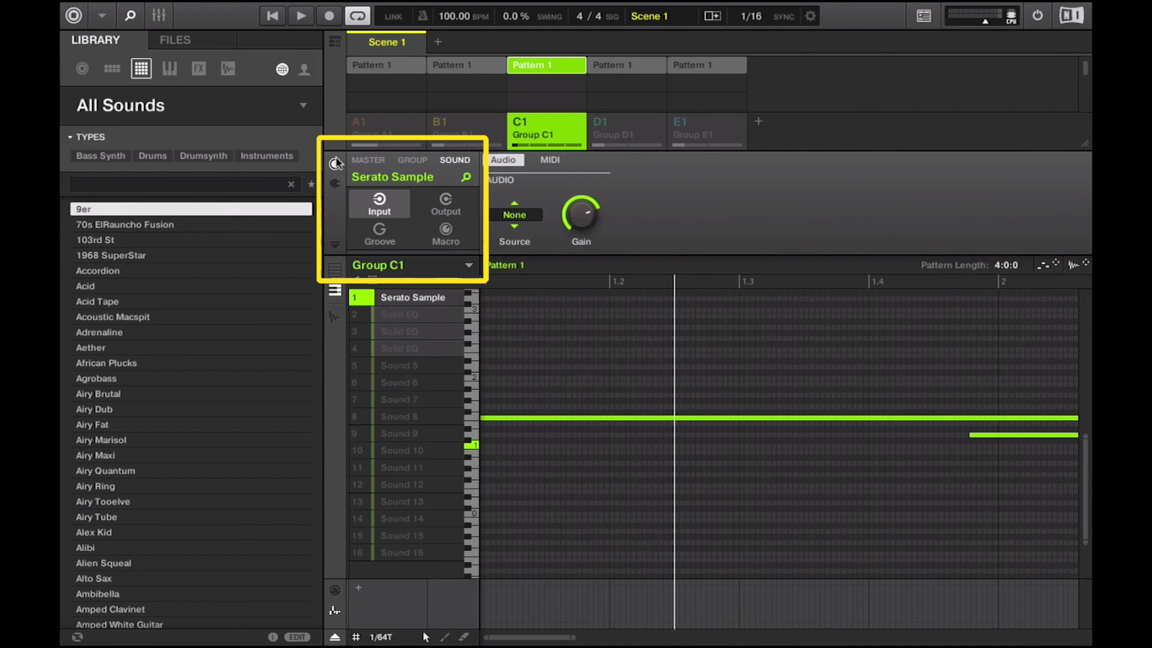
click(405, 316)
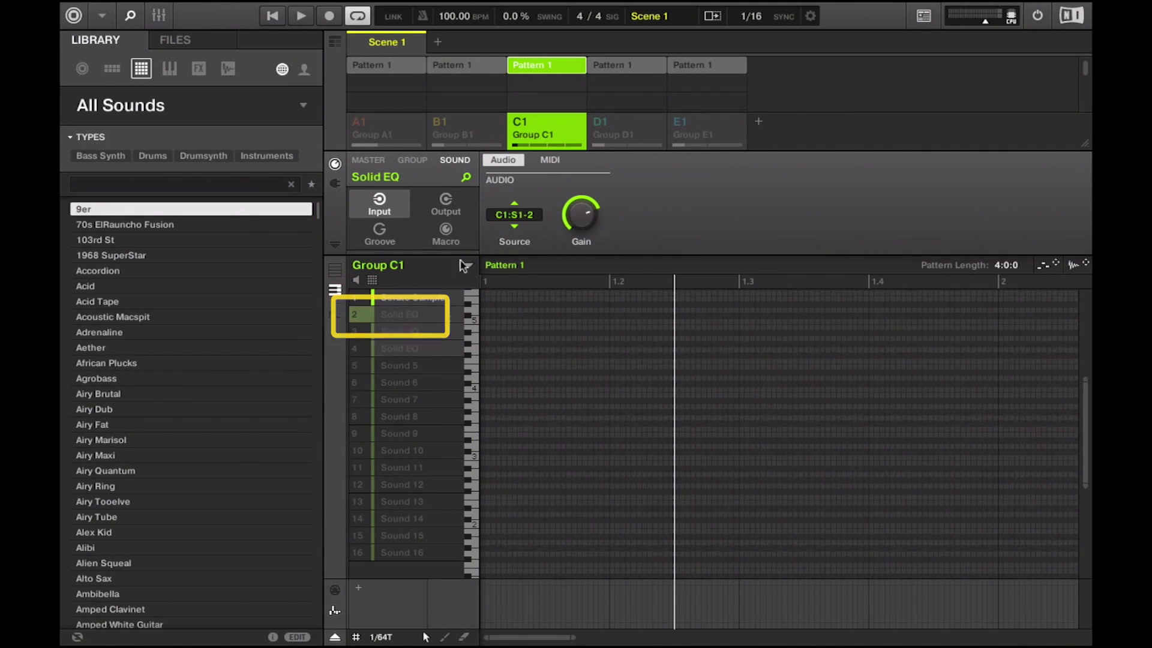
click(542, 216)
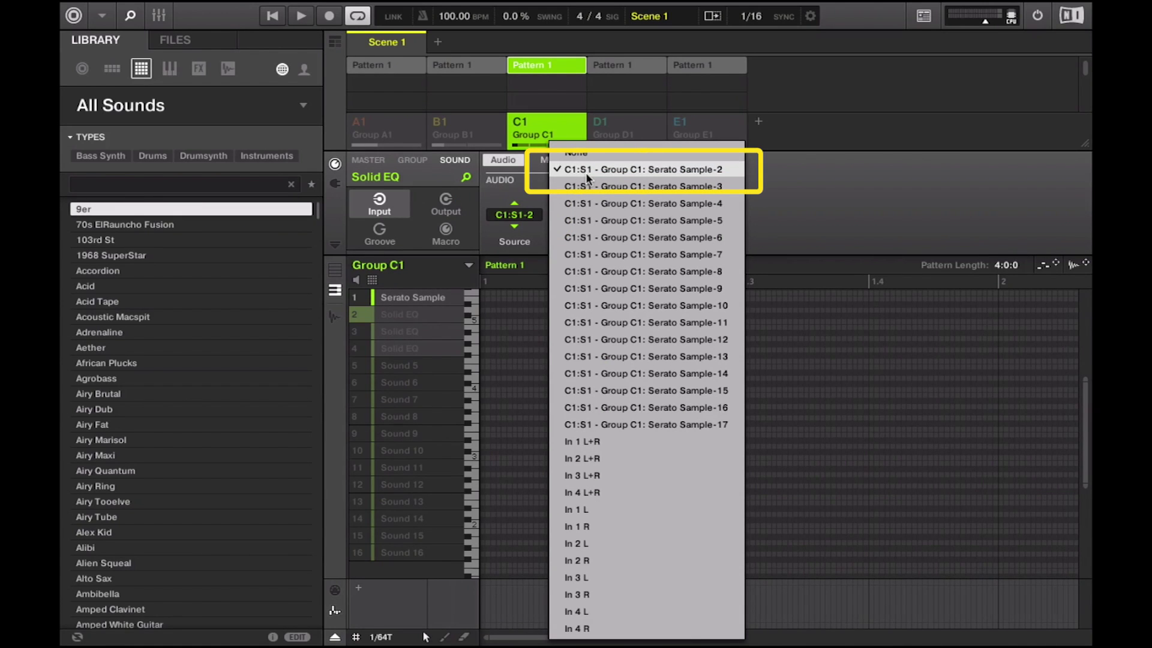
click(408, 334)
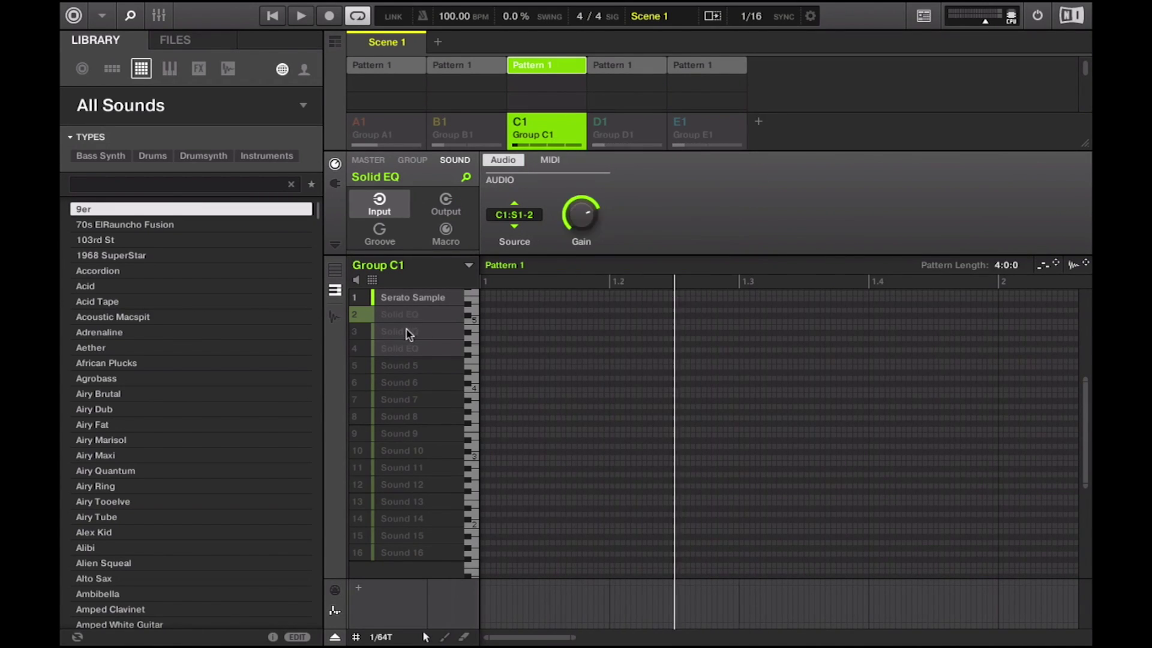
Verify sounds 3 and 4 take audio from C1:S1-3 and C1:S1-4, and view sound 4's effects
click(520, 216)
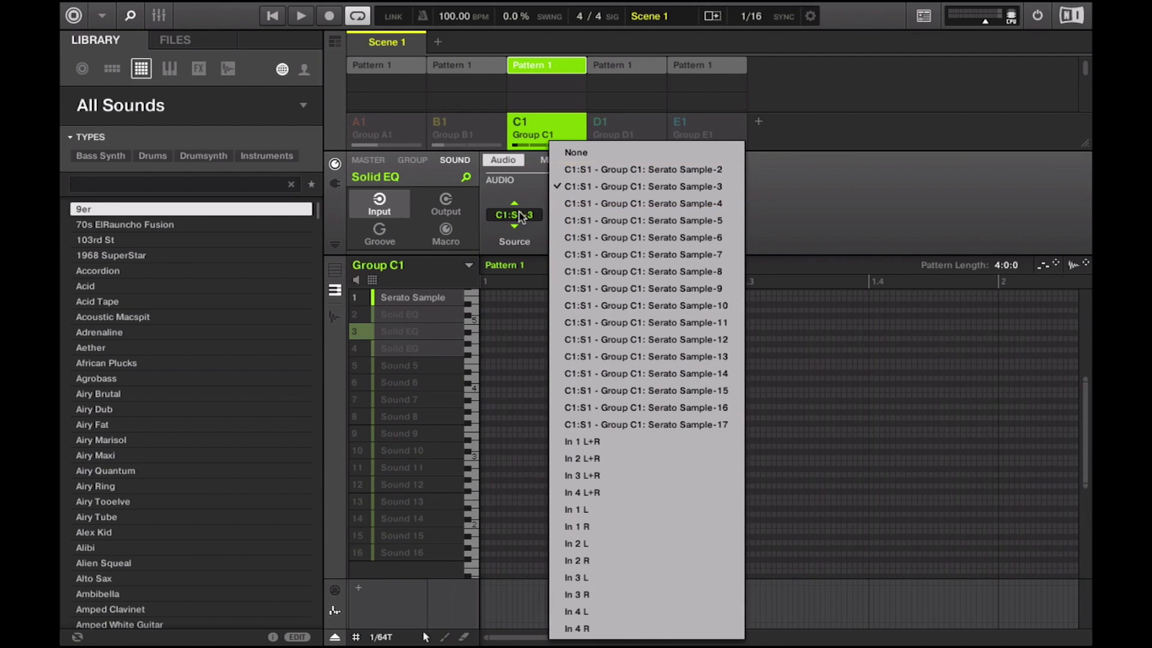
click(431, 328)
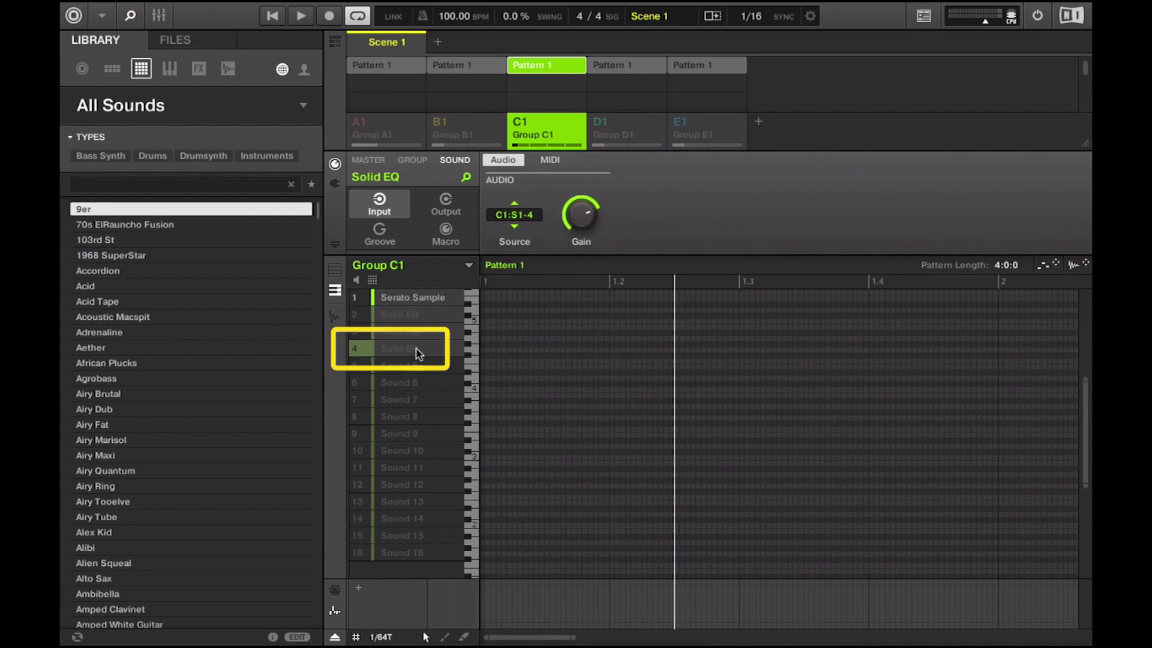
click(519, 216)
click(522, 218)
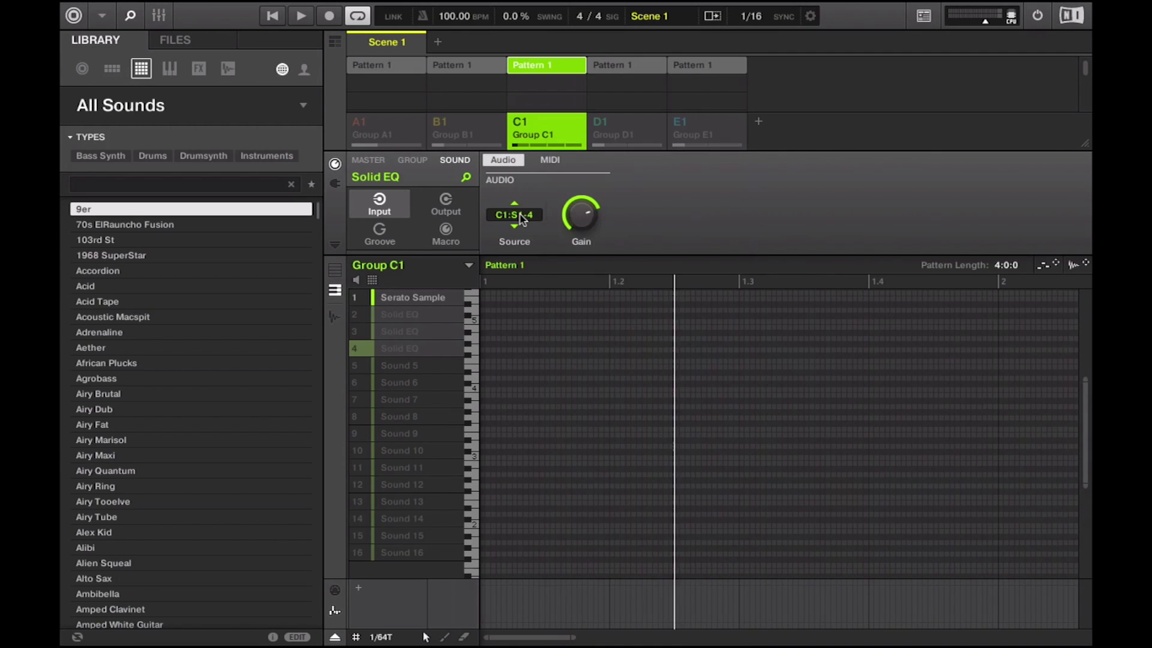
click(334, 185)
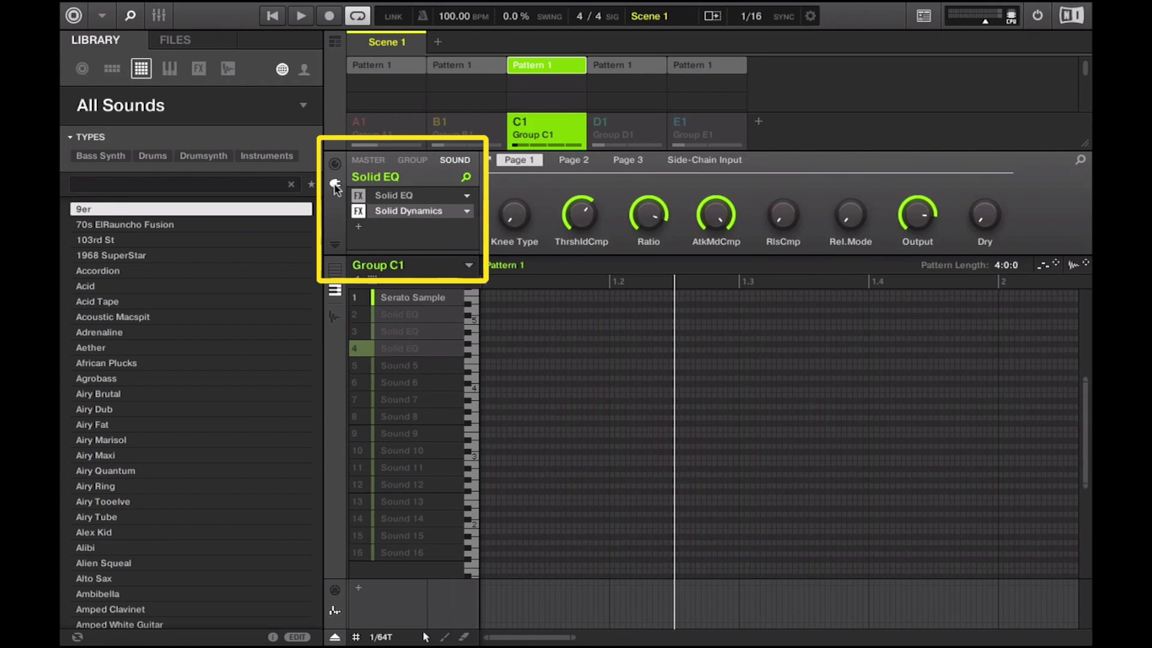
Check the effects on Group C1's sounds 1, 2 and 3, then start project playback
click(403, 300)
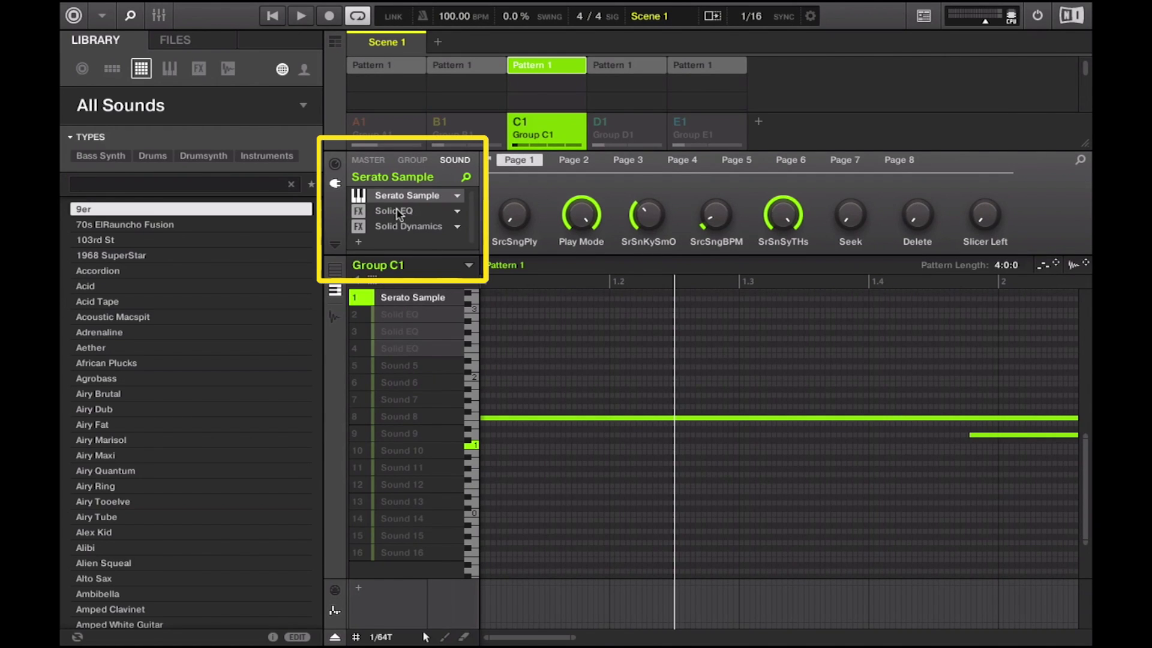
click(399, 317)
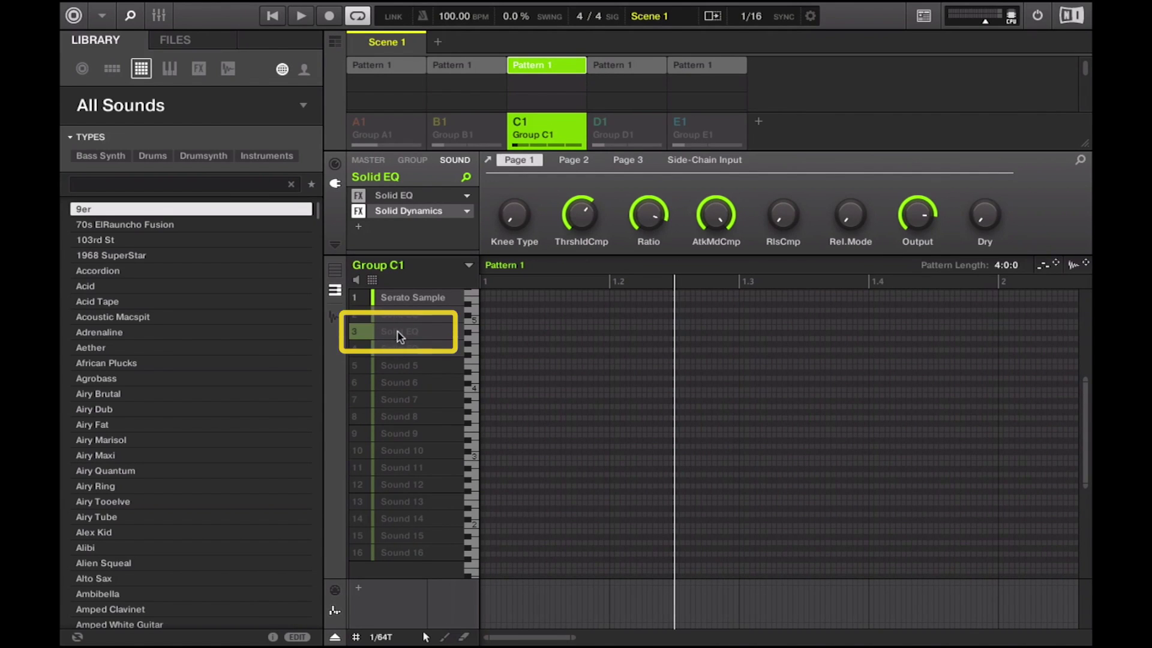
click(397, 333)
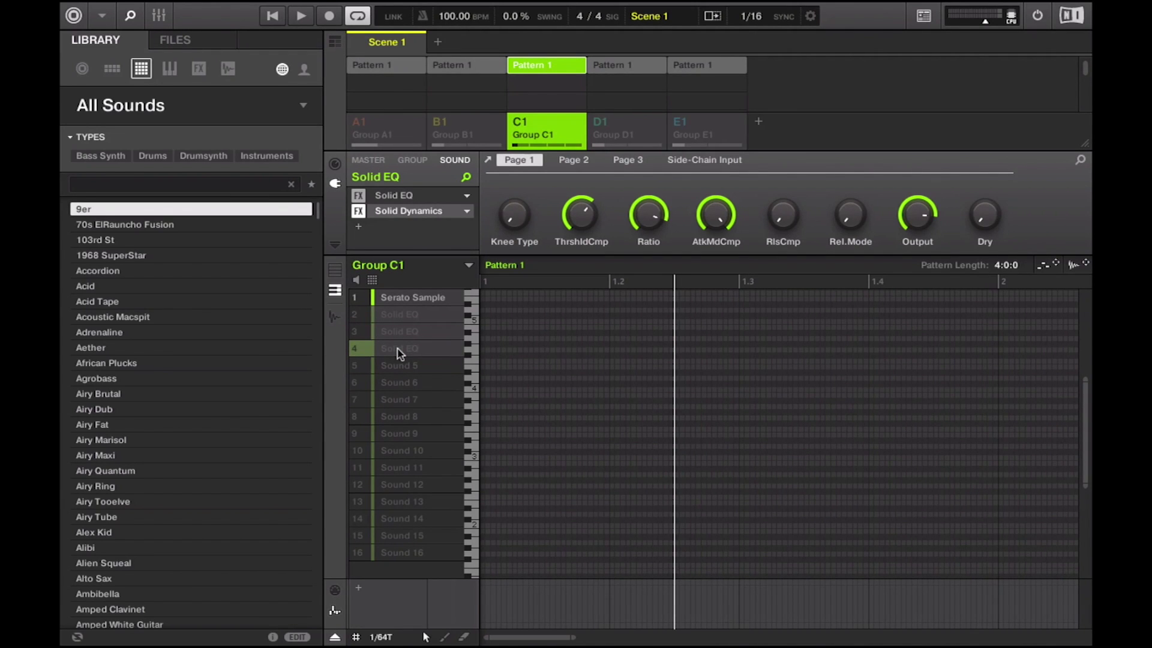
key(space)
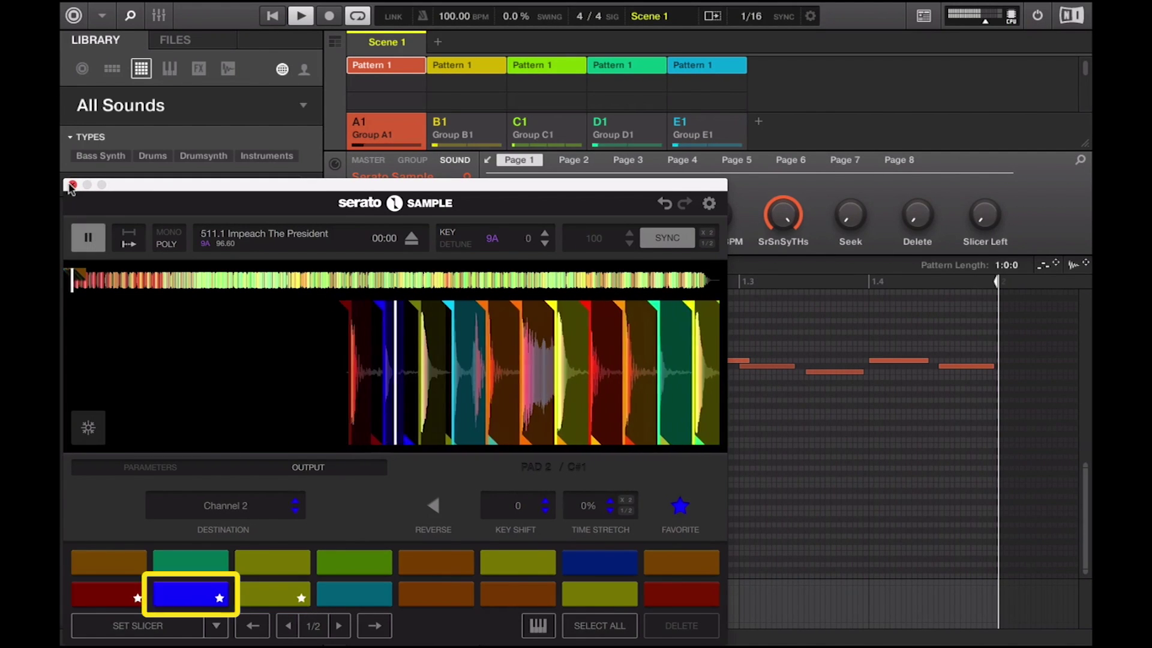
Close the drum break plug-in and briefly review Group B1's Tribute cues in Serato Sample
click(73, 185)
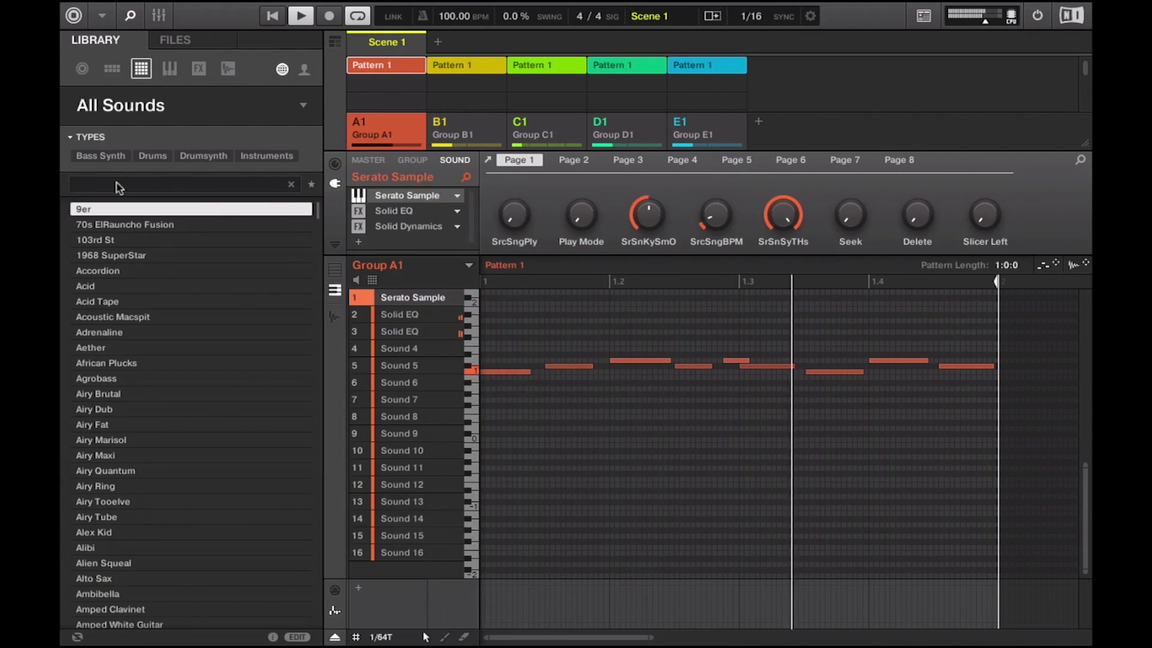
click(474, 119)
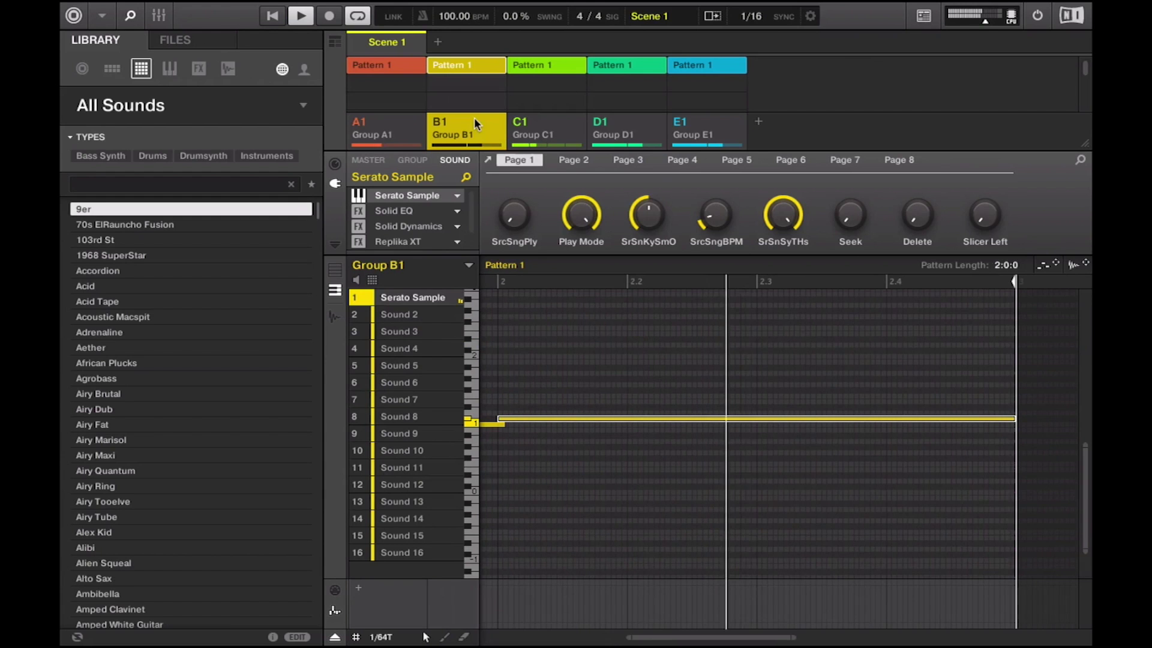
click(394, 198)
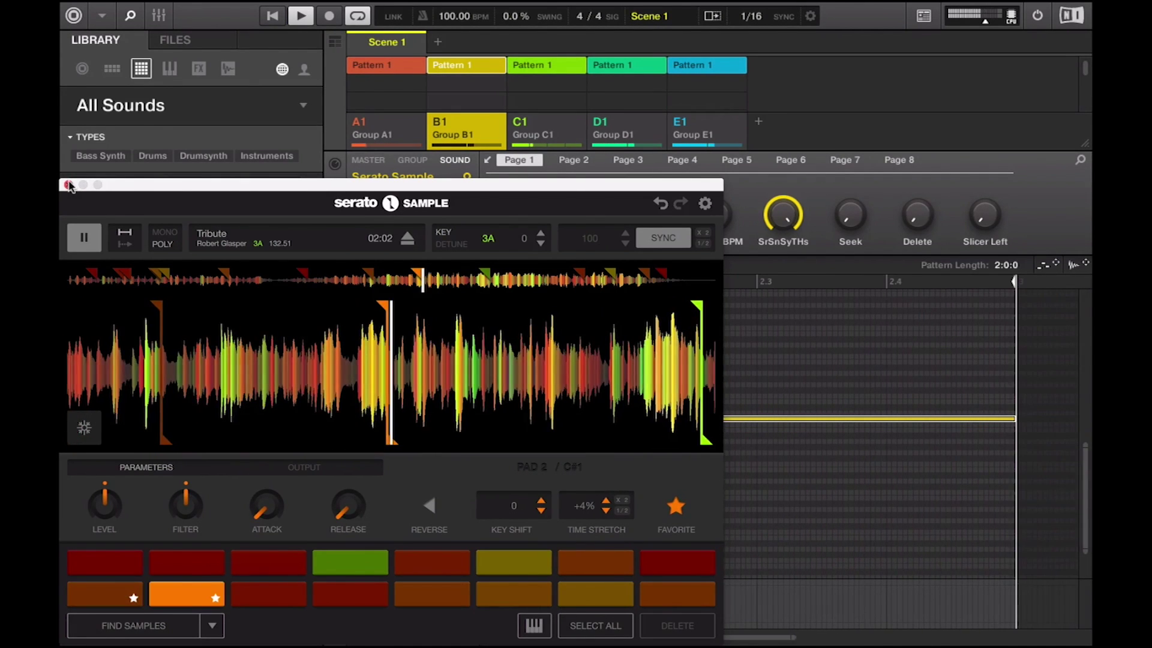
click(68, 185)
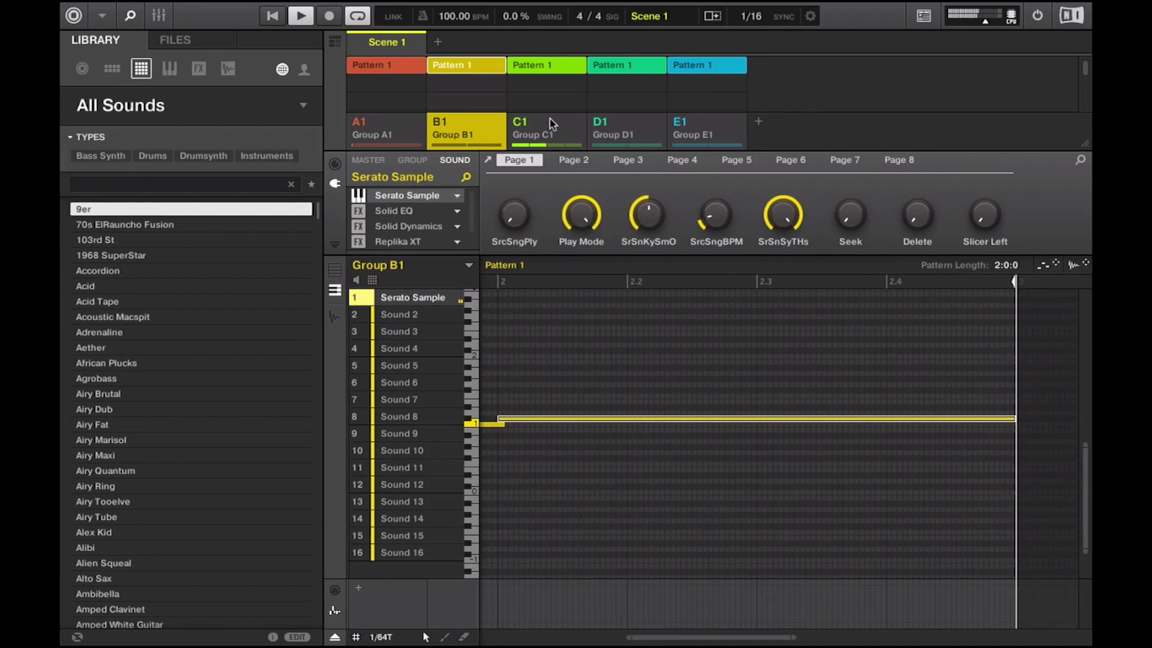
Open Group C1's Serato Sample sound to show the 'whatever (acap)' vocal cues
click(552, 127)
click(404, 298)
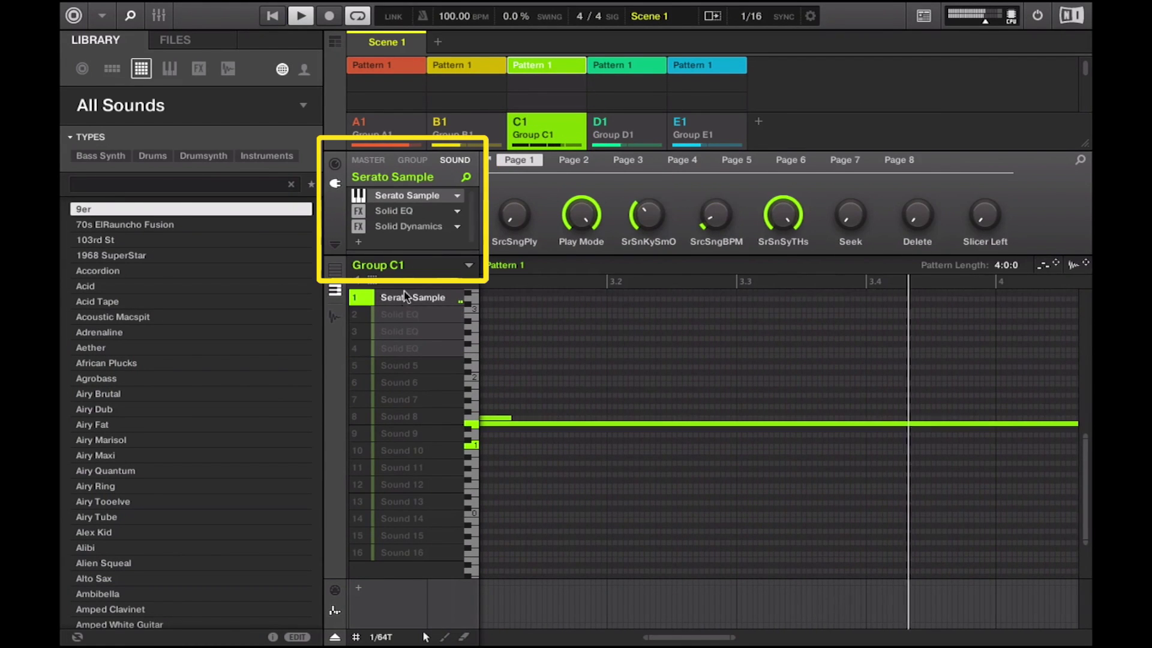
click(408, 195)
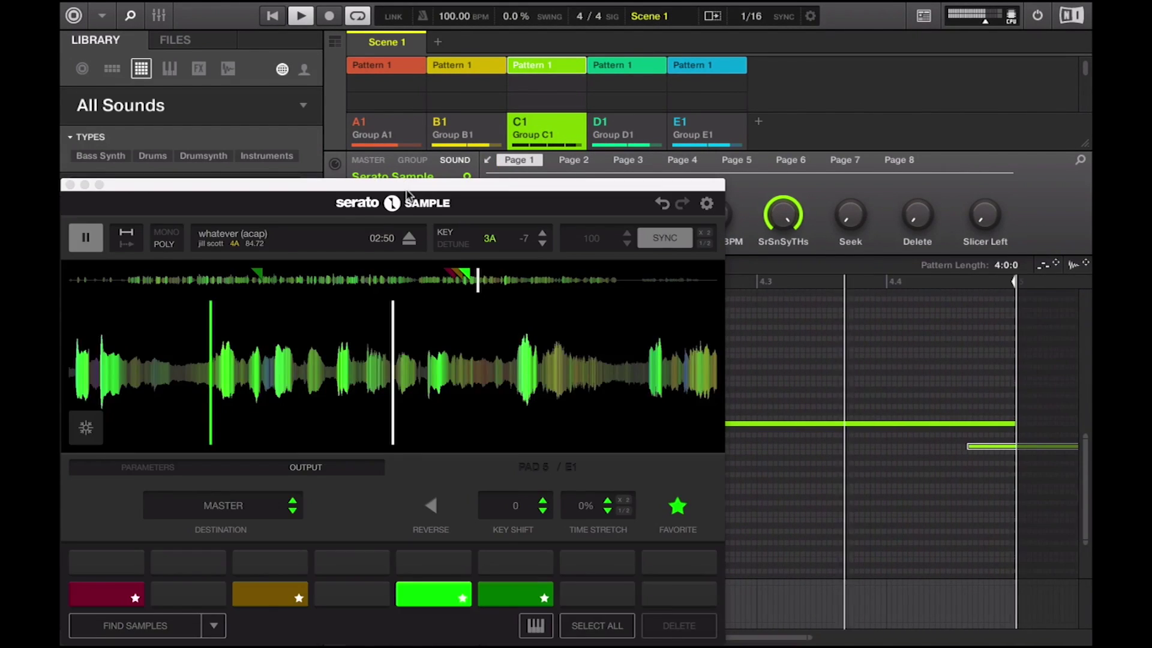